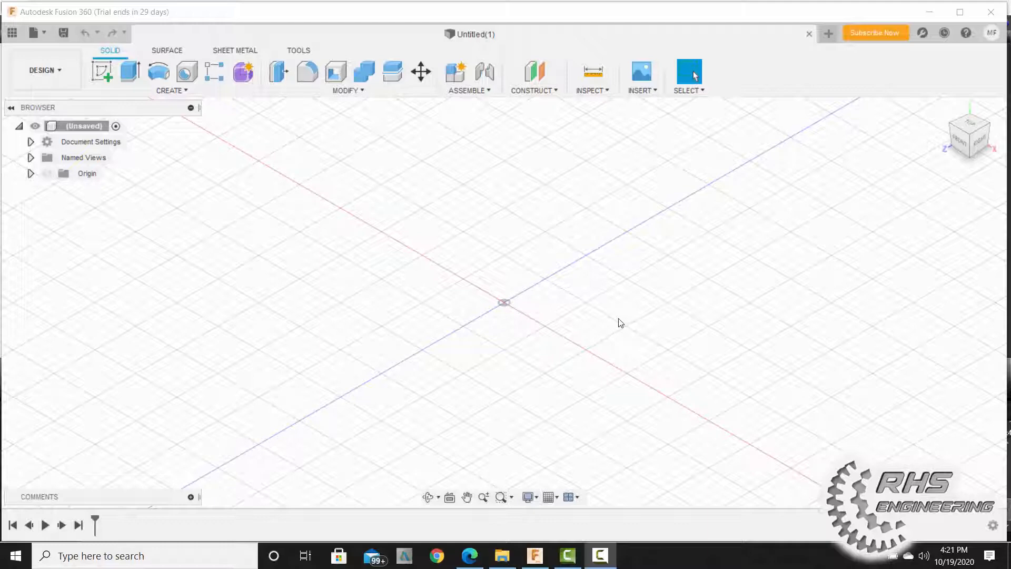
# - Create a new design and start a sketch on the front origin plane
pyautogui.click(39, 36)
pyautogui.click(42, 51)
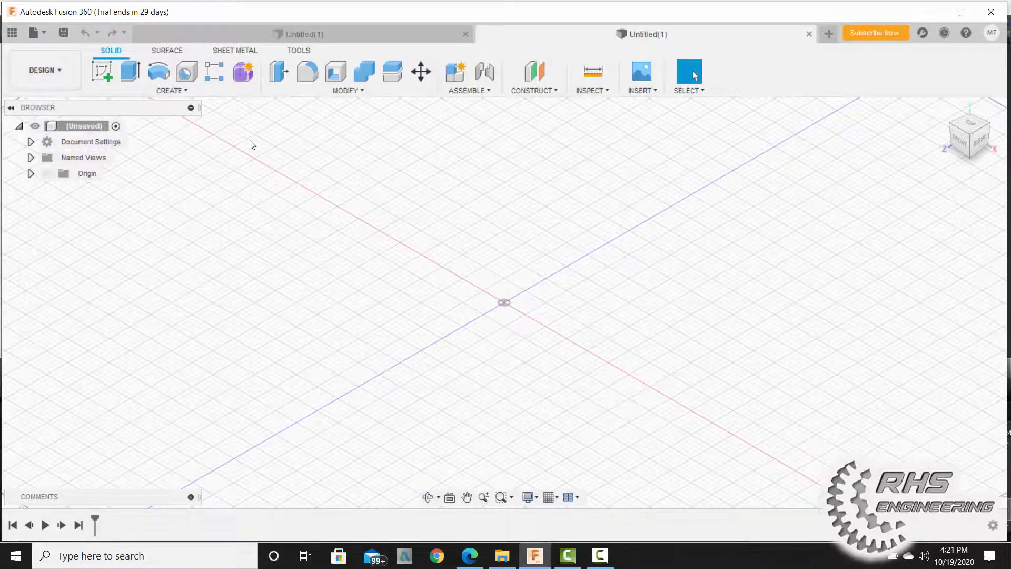
pyautogui.click(108, 67)
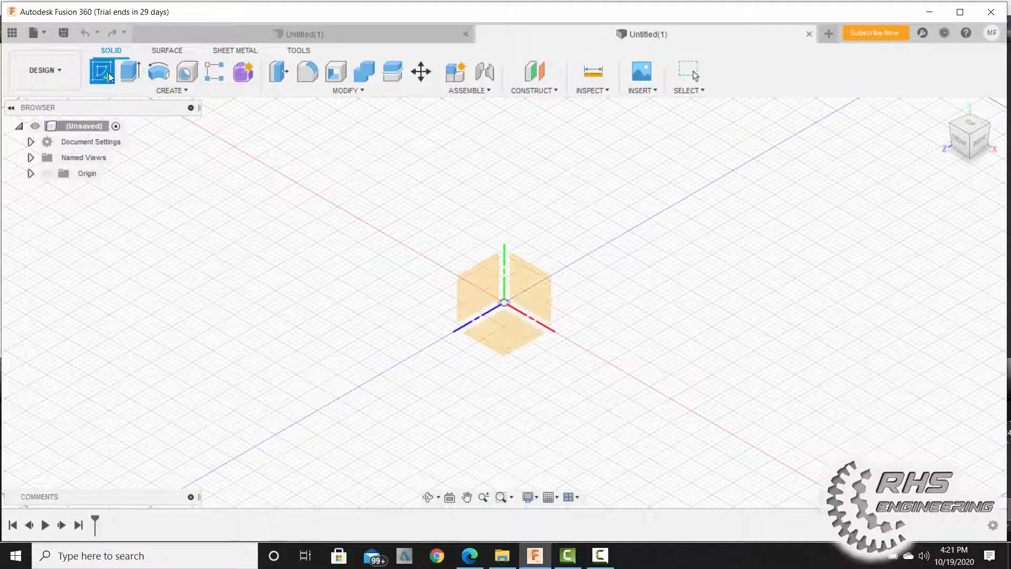
pyautogui.click(530, 306)
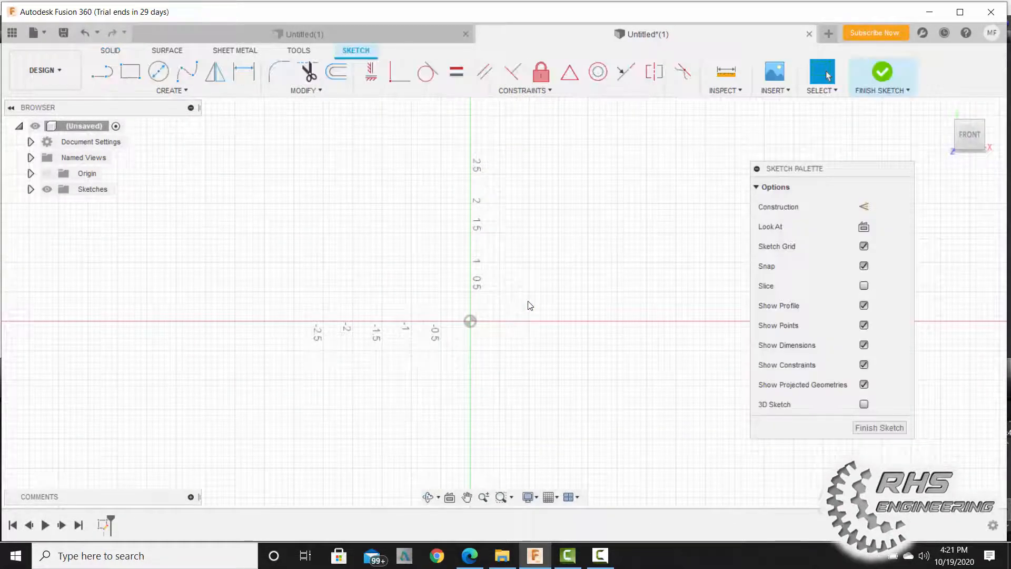
# - Sketch a horizontal line 1.25 in long, running from the origin in the negative X direction
pyautogui.click(102, 72)
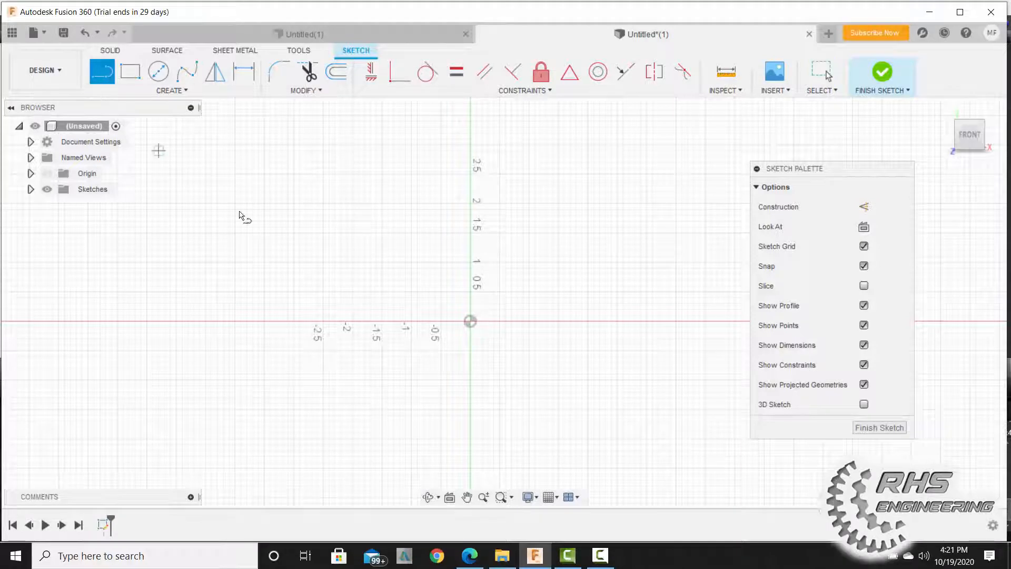
pyautogui.scroll(2, 480, 358)
pyautogui.moveTo(456, 355)
pyautogui.mouseDown(button='middle')
pyautogui.moveTo(492, 377)
pyautogui.moveTo(447, 380)
pyautogui.moveTo(457, 376)
pyautogui.mouseUp(button='middle')
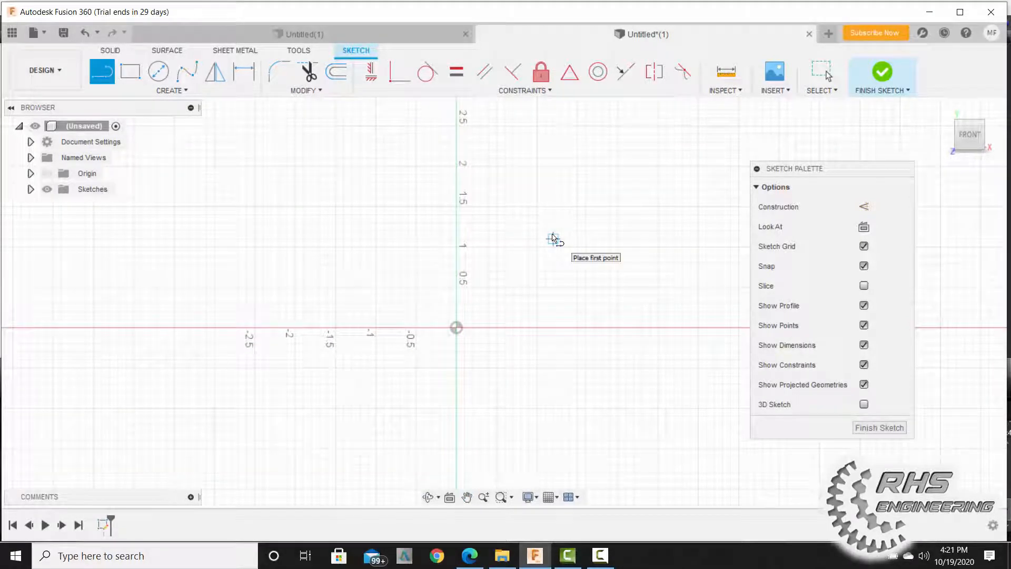
pyautogui.click(457, 327)
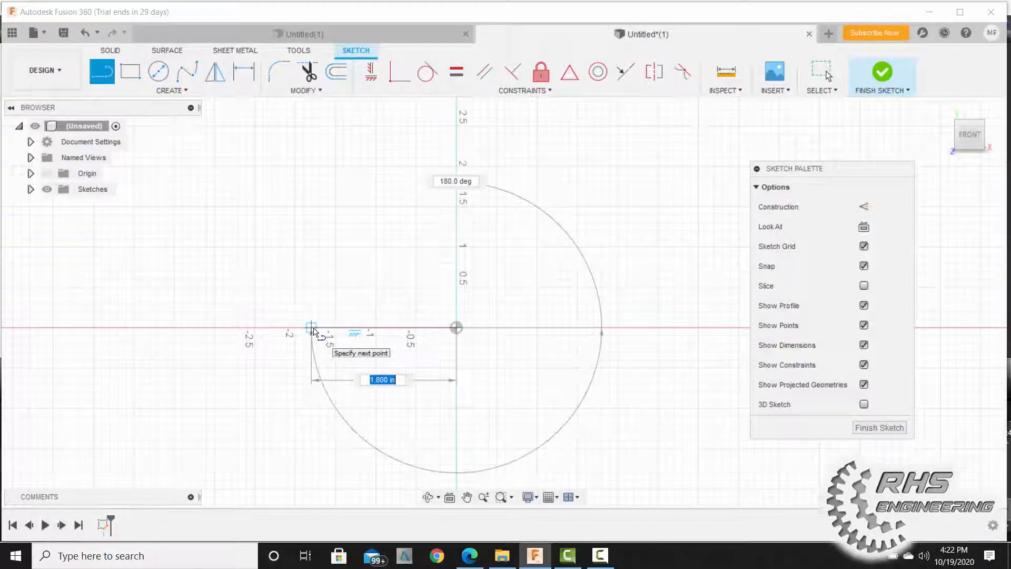
pyautogui.write('1.25')
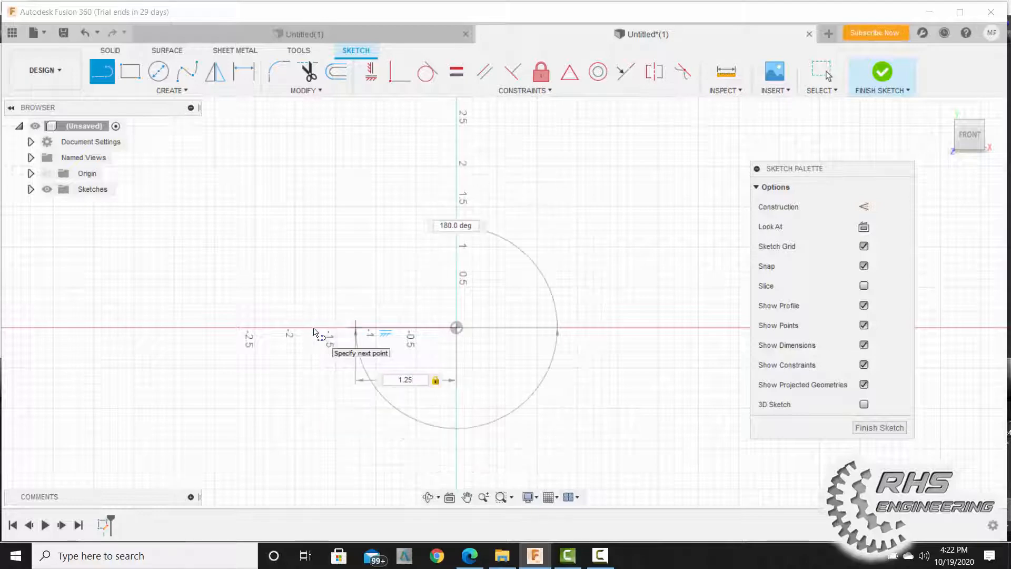
pyautogui.press('Return')
pyautogui.press('Escape')
# - Draw a 0.5 in vertical line upward from the outer end of the 1.25 in base line
pyautogui.scroll(4, 338, 370)
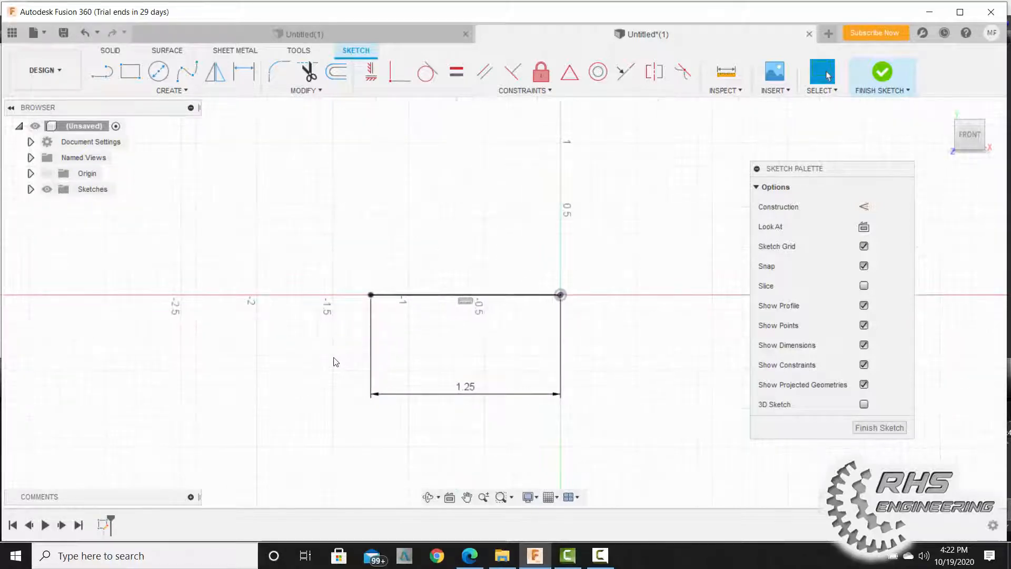
pyautogui.moveTo(429, 280)
pyautogui.mouseDown(button='middle')
pyautogui.moveTo(299, 350)
pyautogui.moveTo(337, 316)
pyautogui.mouseUp(button='middle')
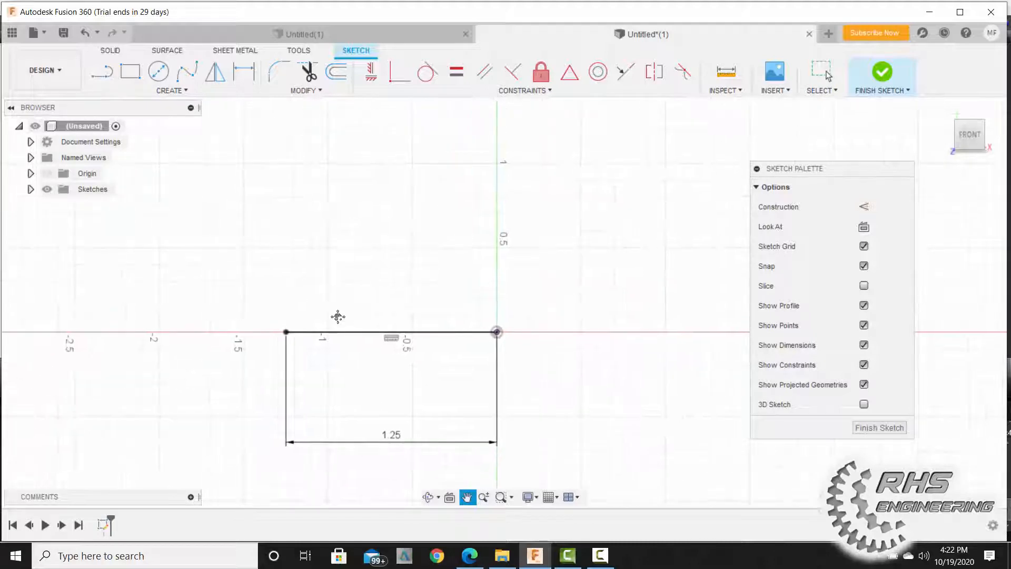
pyautogui.click(104, 71)
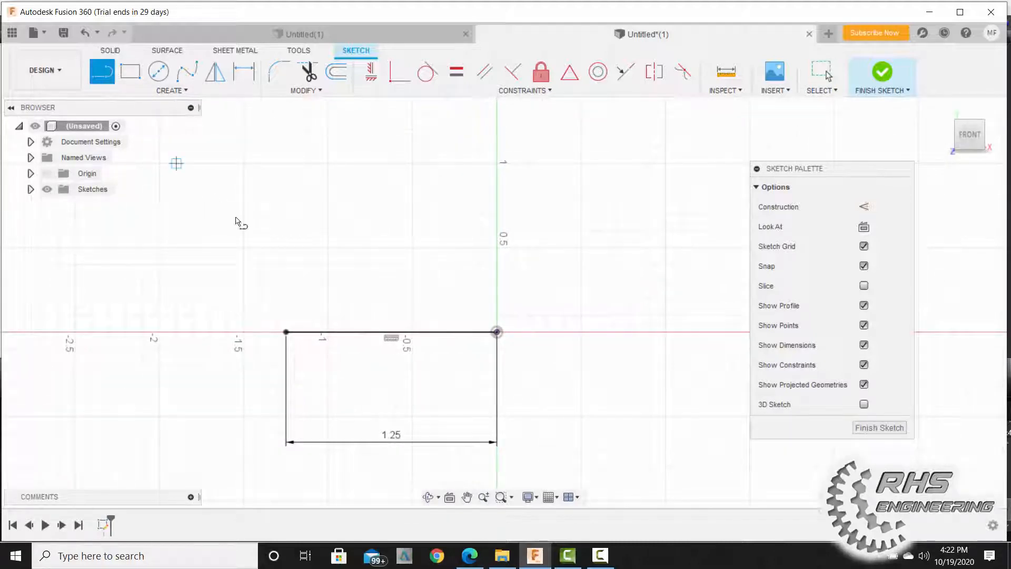
pyautogui.click(286, 333)
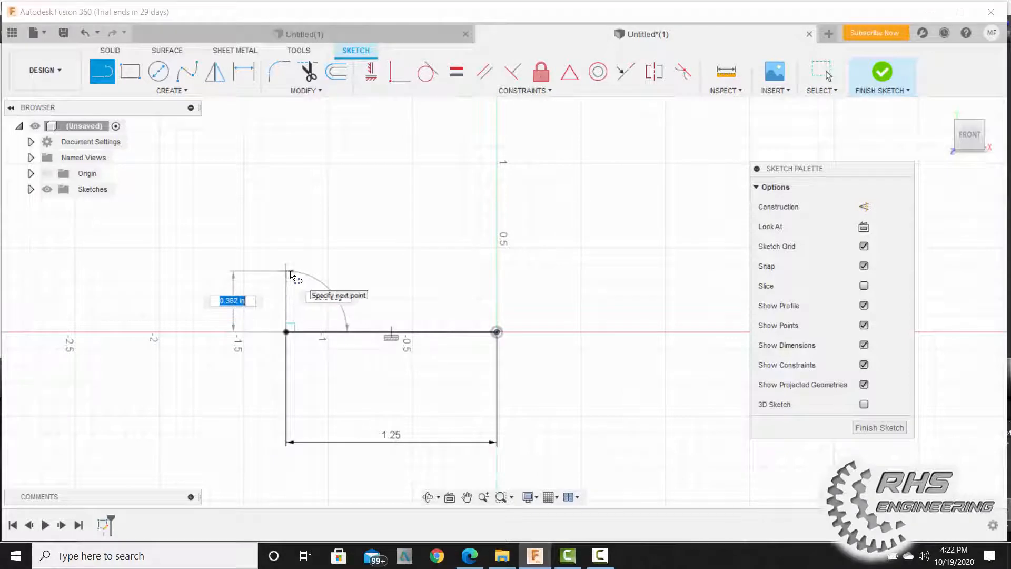
pyautogui.write('0.5')
pyautogui.press('Return')
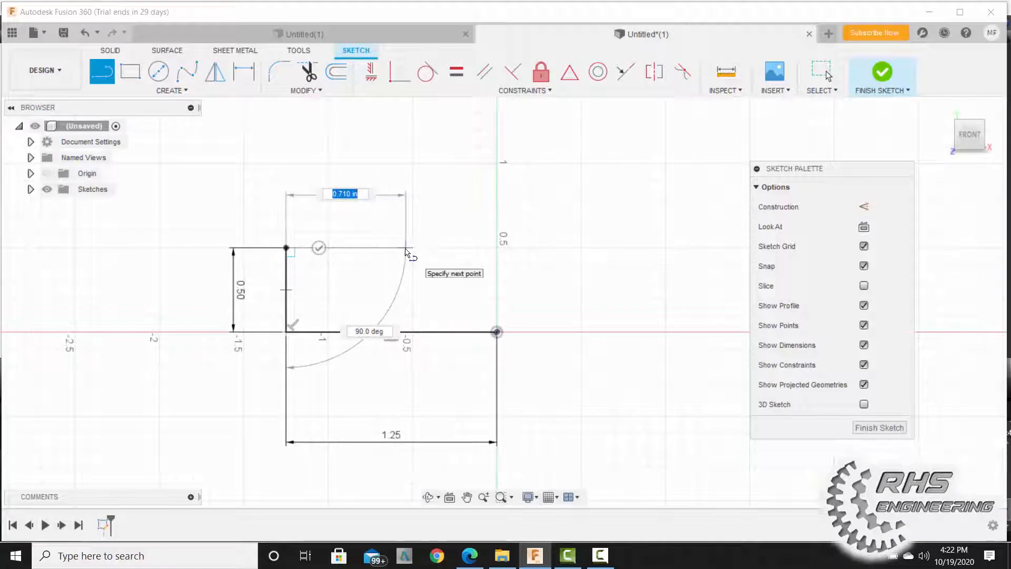
# - Continue the stepped outline with a 0.75 in horizontal line back toward the vertical axis and a 0.5 in vertical line upward
pyautogui.write('.75')
pyautogui.press('Tab')
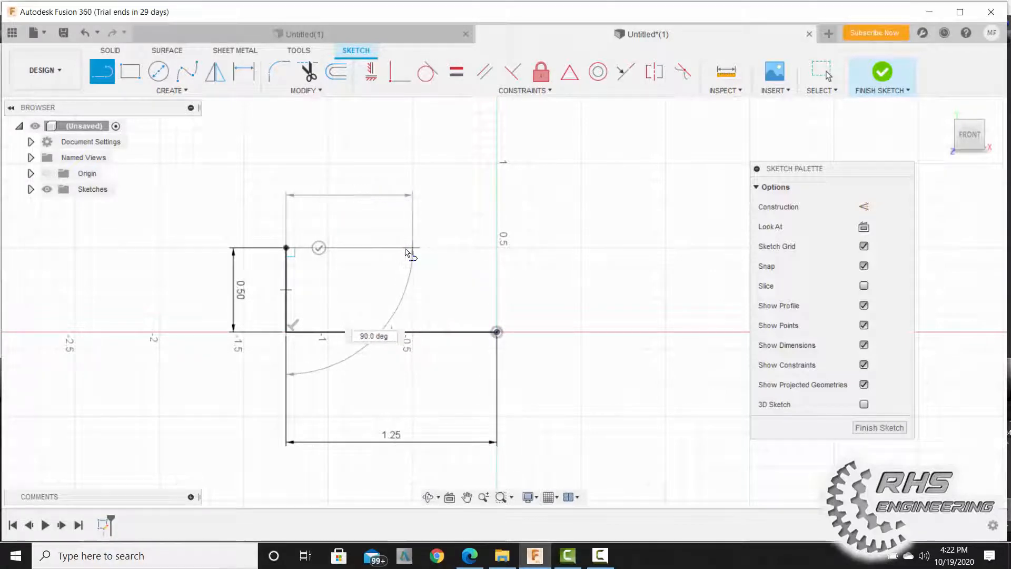
pyautogui.press('Return')
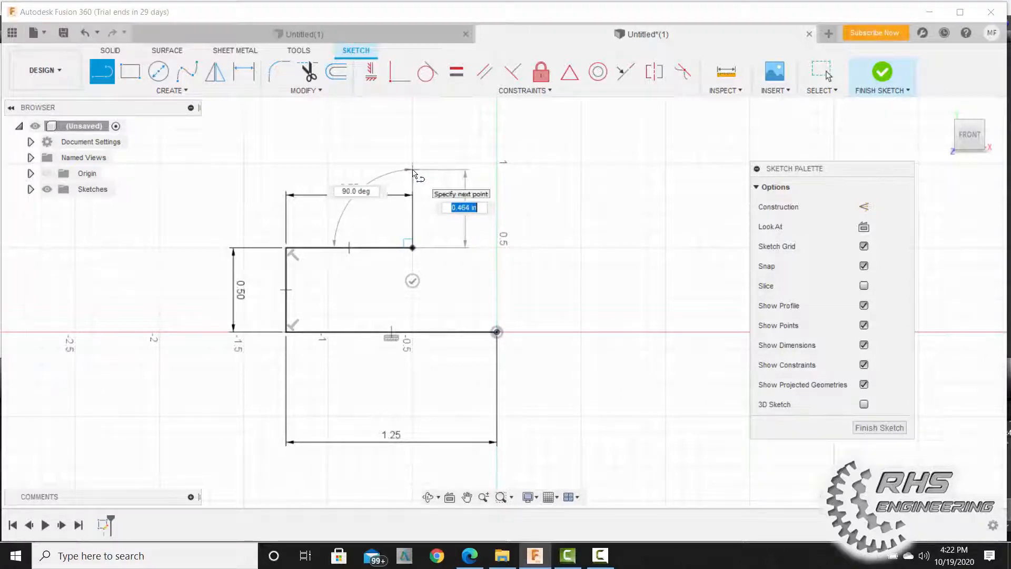
pyautogui.write('0.5')
pyautogui.press('Return')
pyautogui.press('Escape')
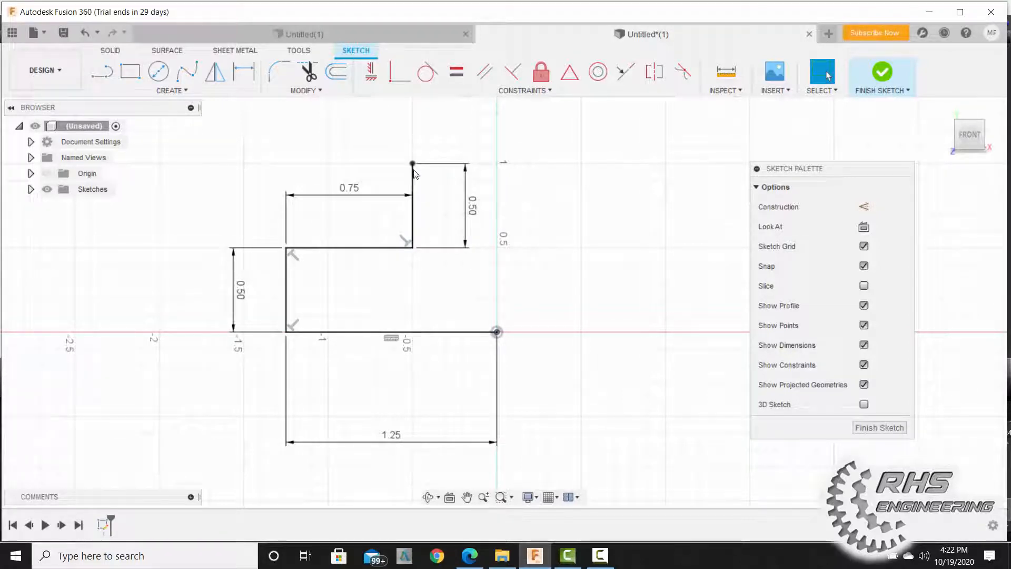
# - Close the L-shaped profile with a 0.5 in horizontal line to the vertical axis and a vertical line down to the origin
pyautogui.click(101, 71)
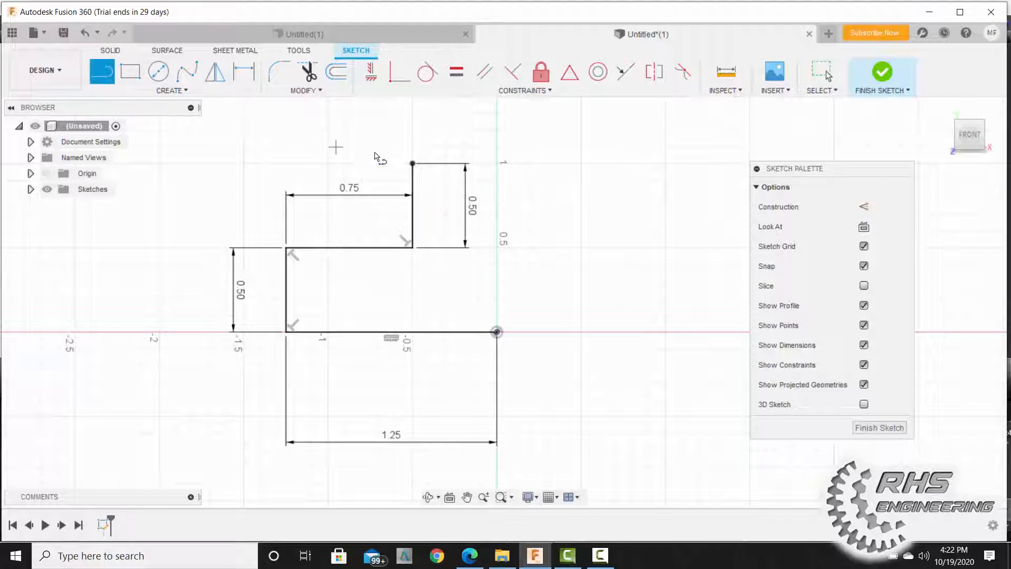
pyautogui.click(413, 164)
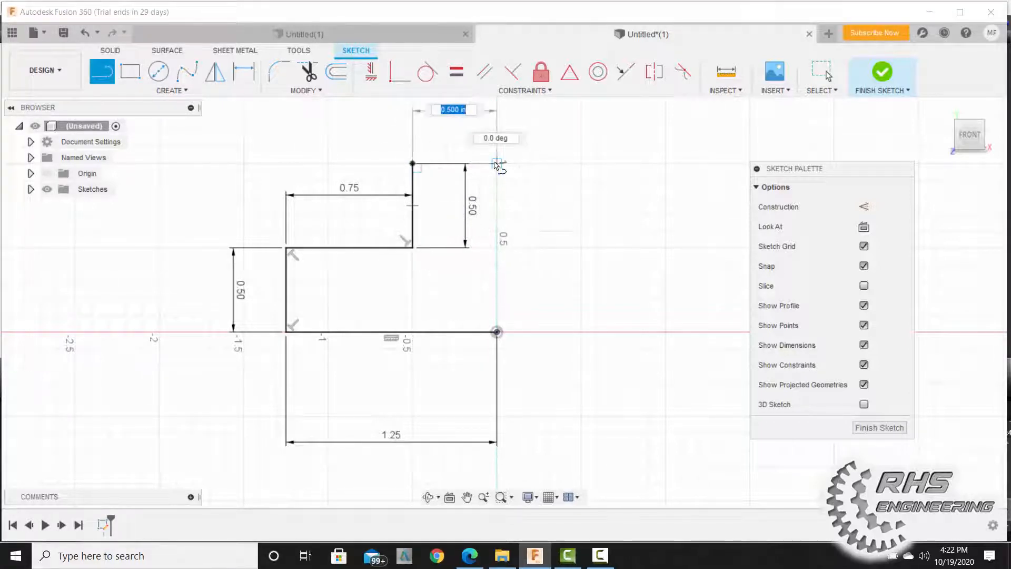
pyautogui.click(496, 163)
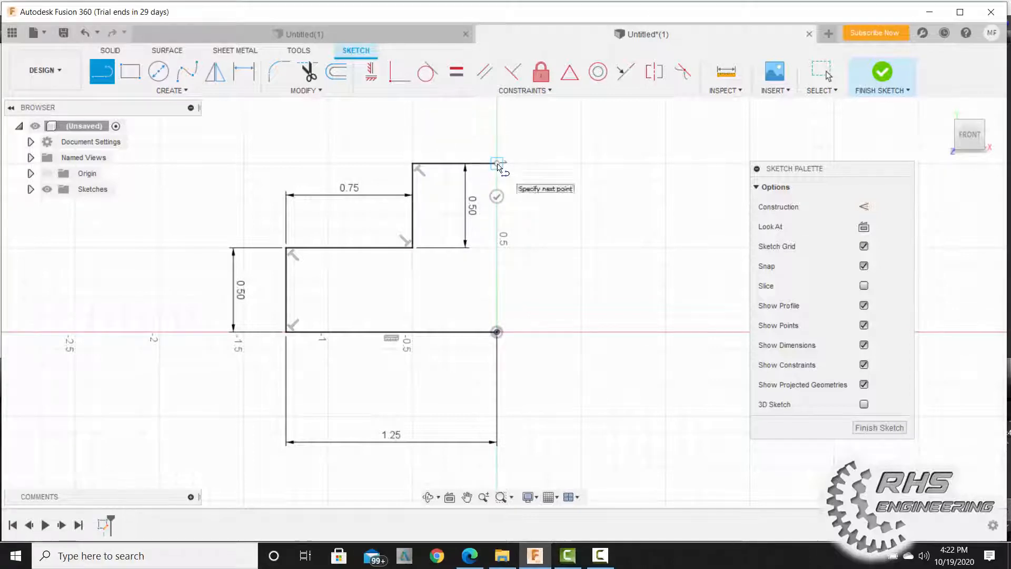
pyautogui.moveTo(497, 165); pyautogui.dragTo(502, 328)
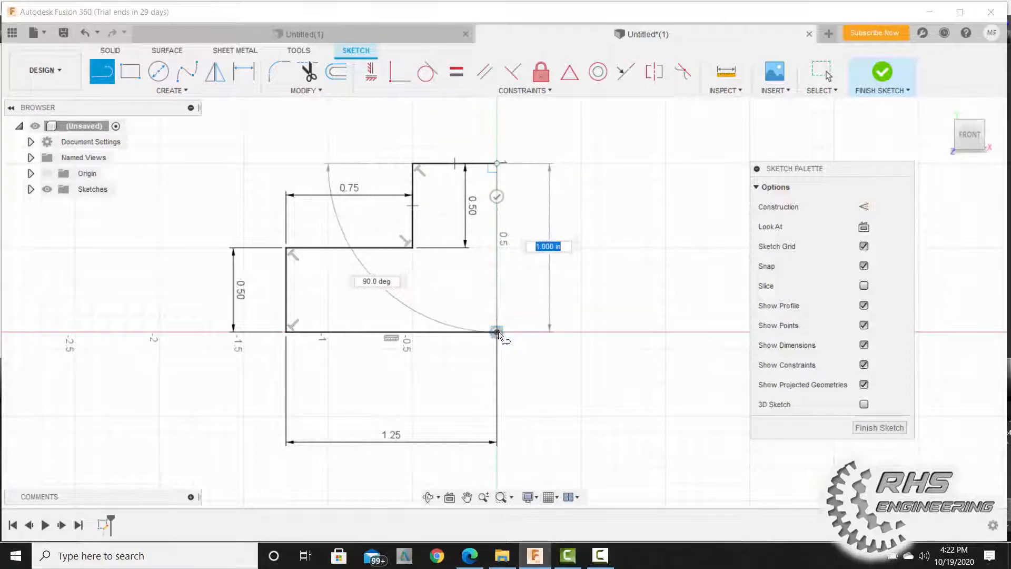
pyautogui.click(497, 332)
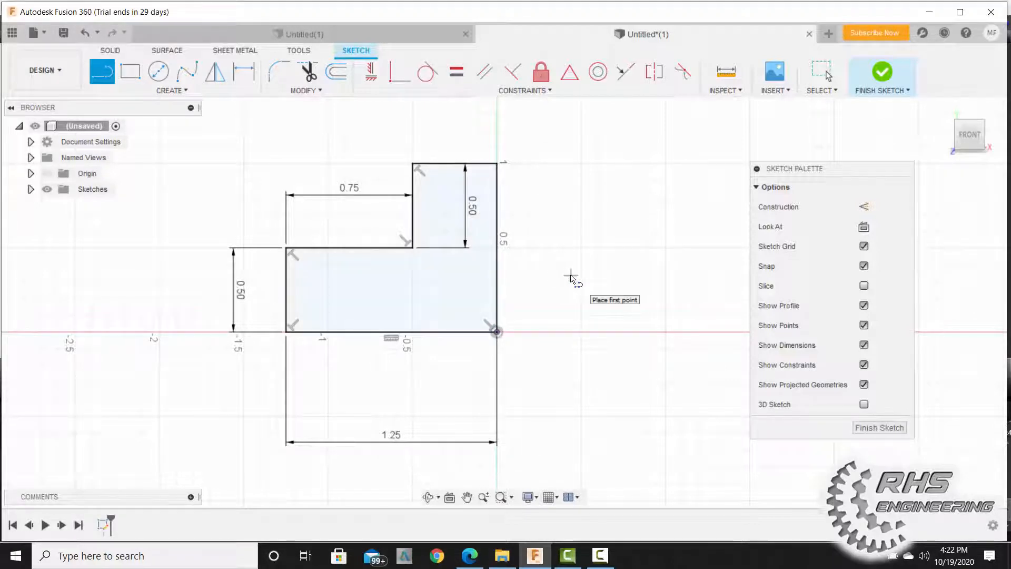
pyautogui.press('Escape')
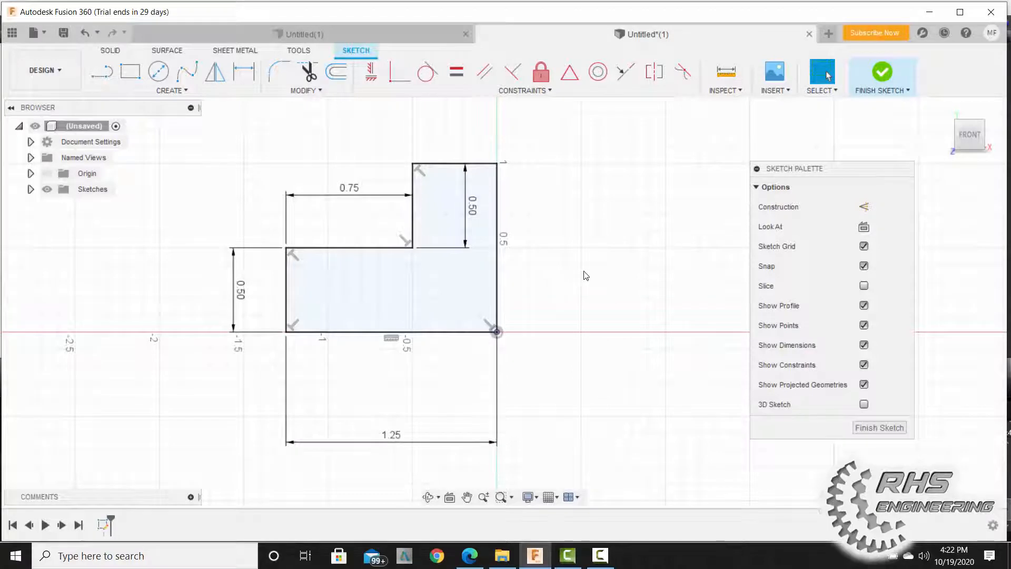
pyautogui.click(243, 71)
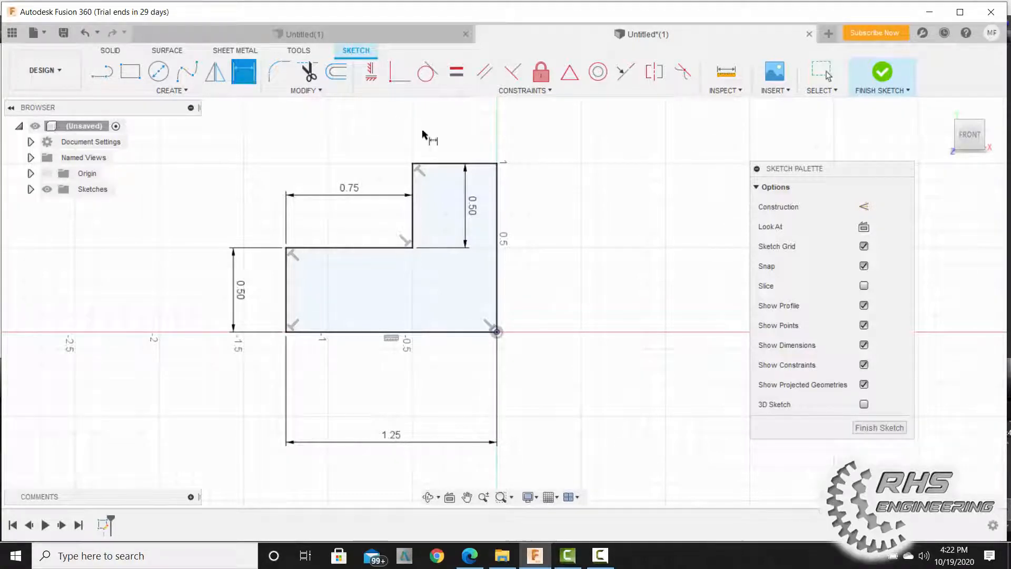
pyautogui.click(463, 162)
pyautogui.press('Escape')
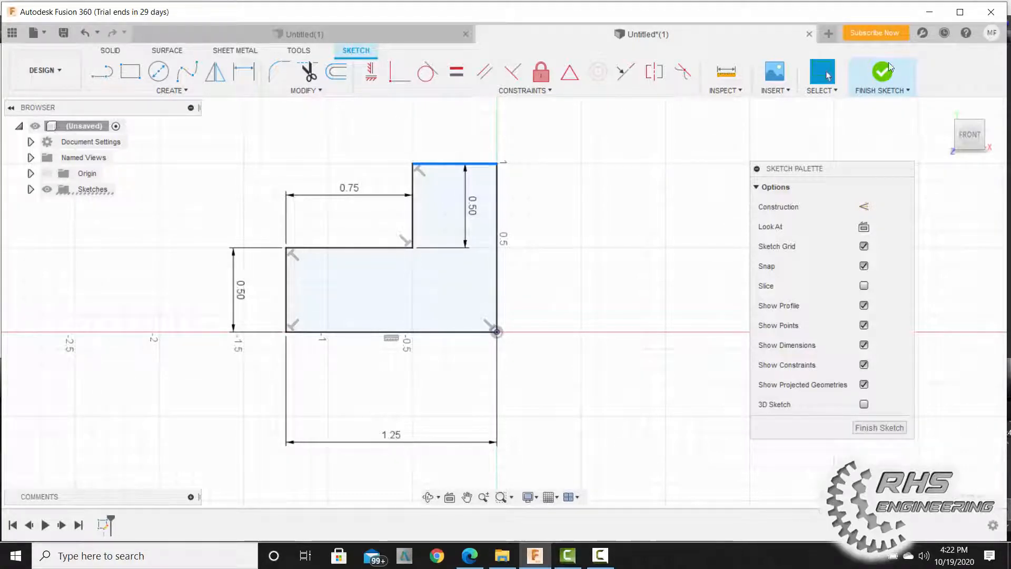
# - Finish the sketch and extrude the L-shaped profile 0.75 in to one side as a new body
pyautogui.click(885, 71)
pyautogui.moveTo(709, 311)
pyautogui.keyDown('shift'); pyautogui.mouseDown(button='middle')
pyautogui.moveTo(672, 324)
pyautogui.moveTo(680, 379)
pyautogui.moveTo(668, 343)
pyautogui.mouseUp(button='middle'); pyautogui.keyUp('shift')
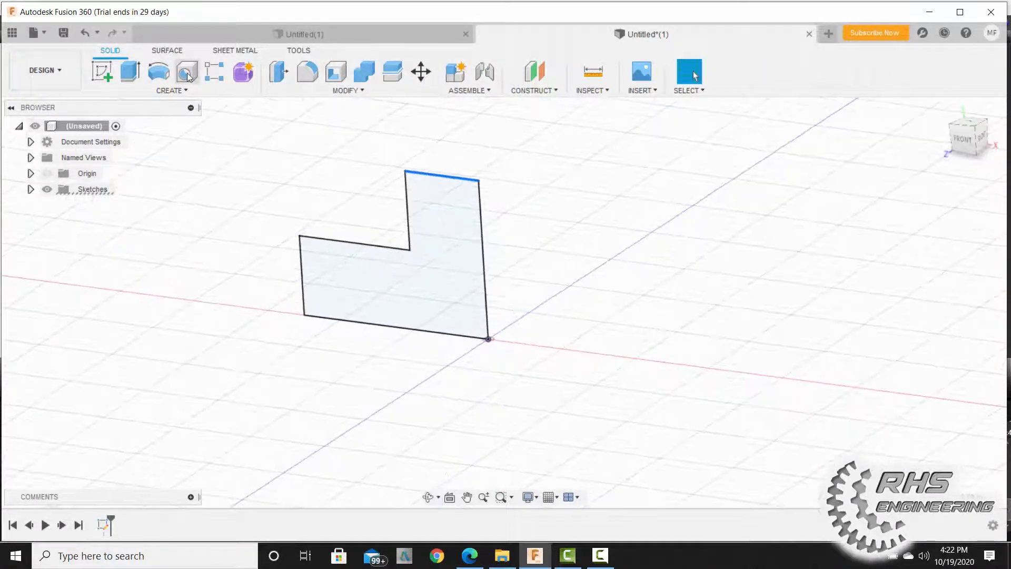
pyautogui.click(128, 84)
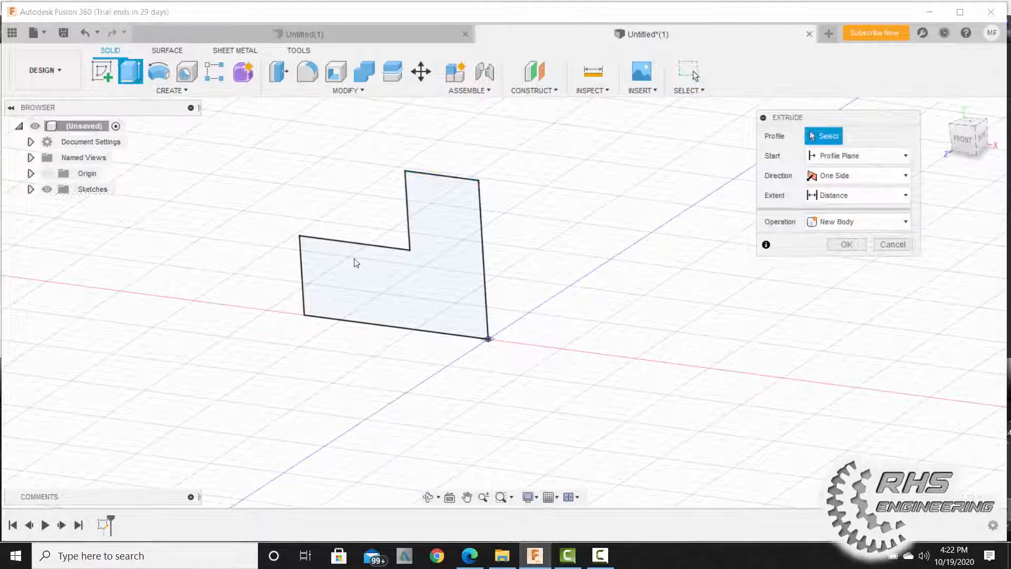
pyautogui.click(412, 288)
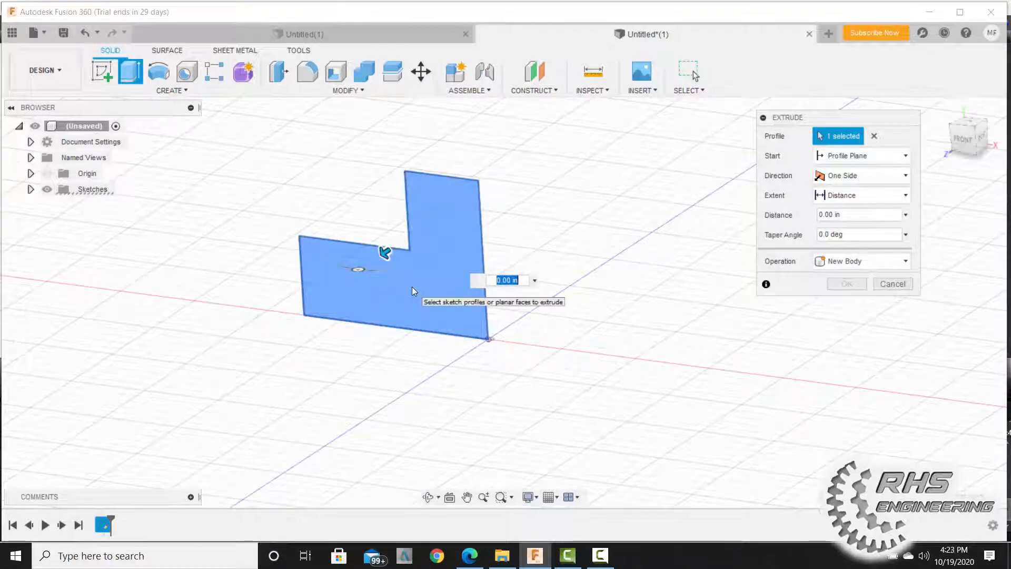
pyautogui.write('.75')
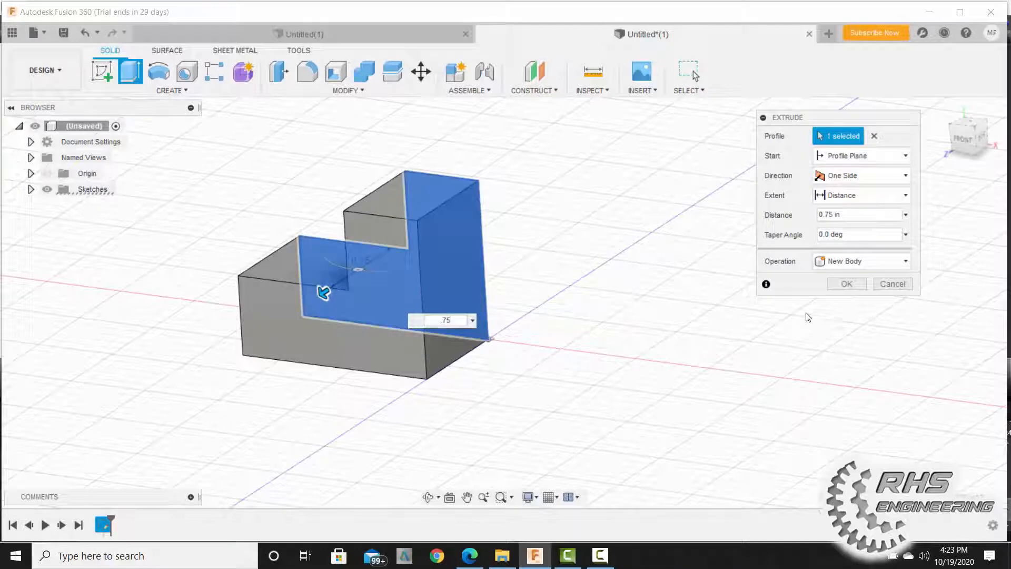
pyautogui.click(846, 285)
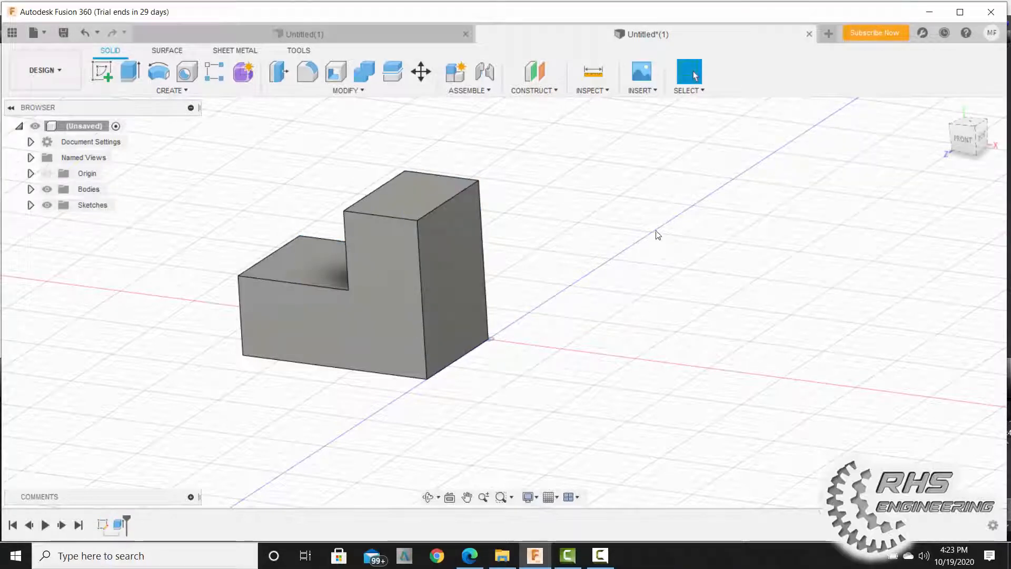
# - Start a sketch on the top face of the lower step and place a point near its centre, about 0.375 in from the back edge
pyautogui.keyDown('shift'); pyautogui.moveTo(630, 243); pyautogui.dragTo(652, 269, button='middle'); pyautogui.keyUp('shift')
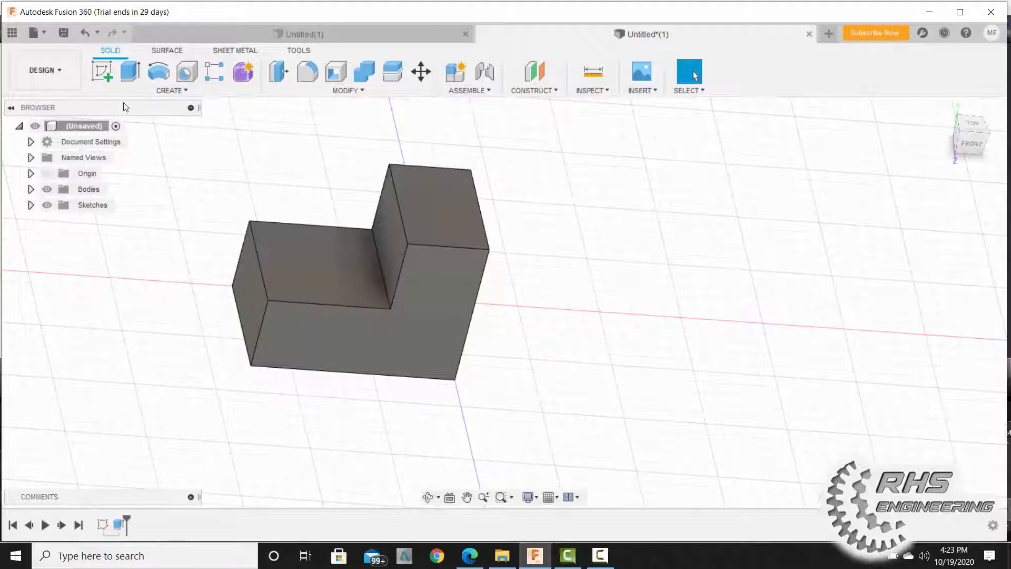
pyautogui.click(101, 70)
pyautogui.click(305, 264)
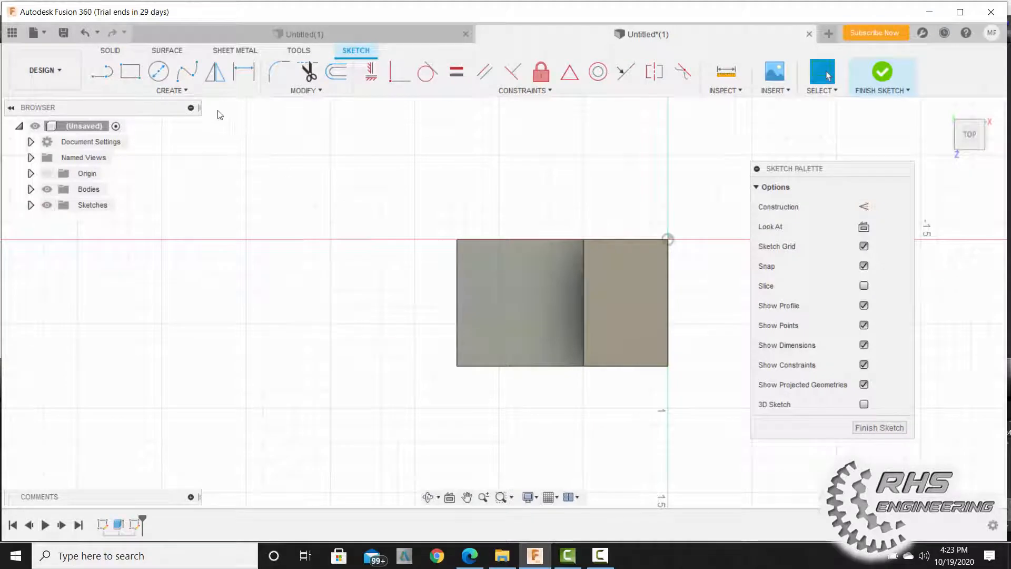
pyautogui.click(176, 91)
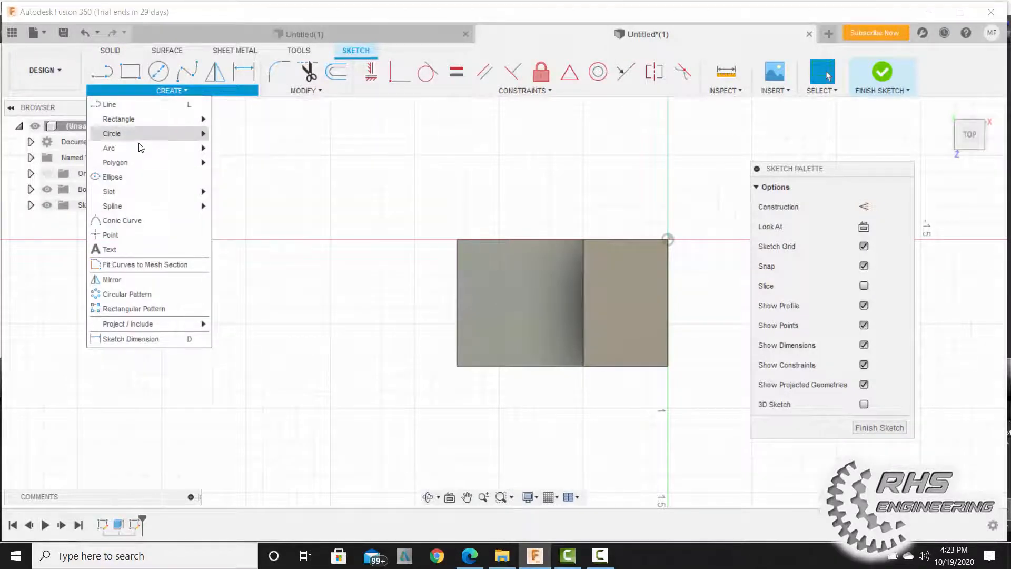
pyautogui.click(123, 234)
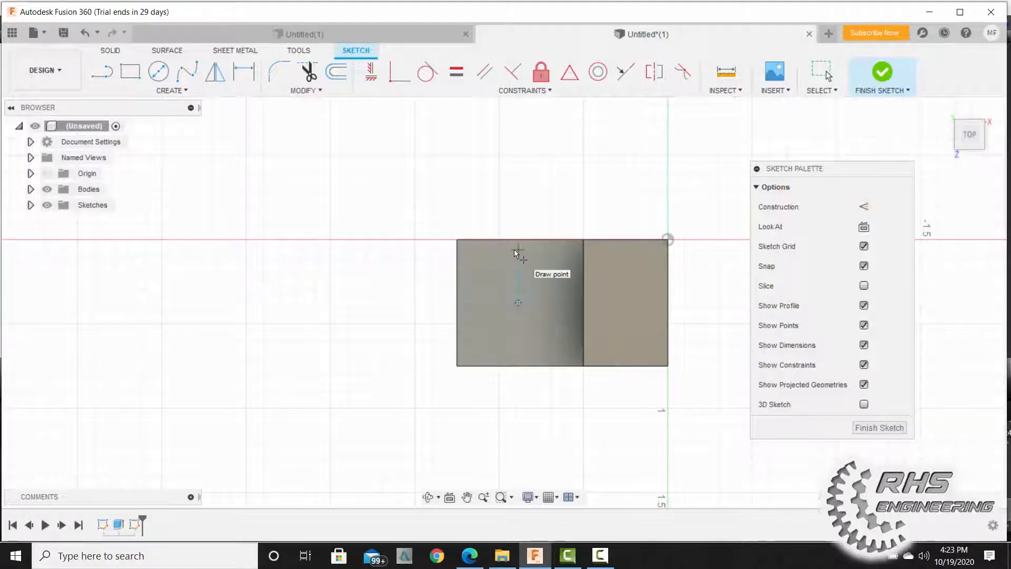
pyautogui.press('Escape')
# - Dimension the sketch point's distance from the back edge of the lower step as .75/2 in
pyautogui.click(250, 72)
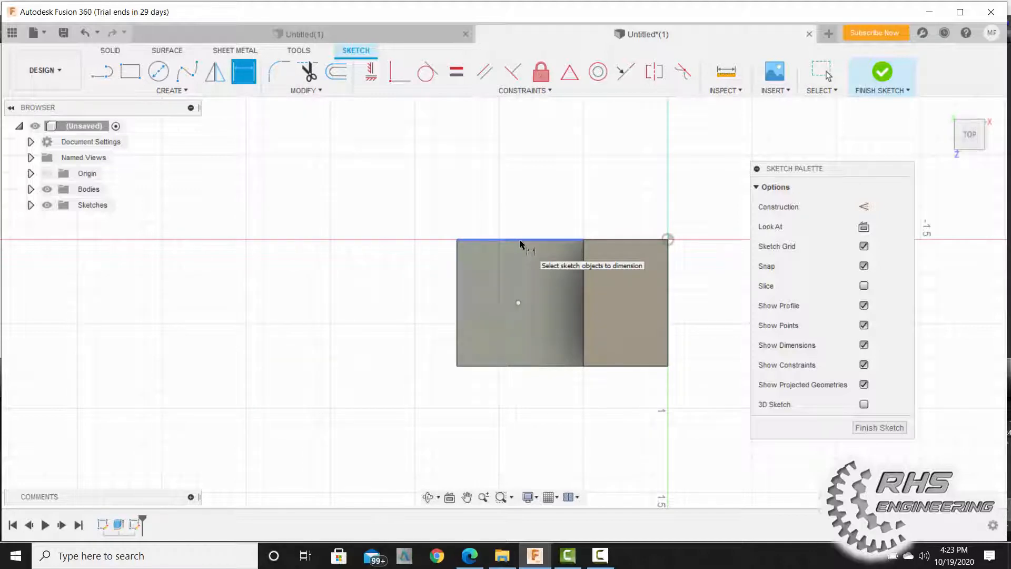
pyautogui.click(518, 303)
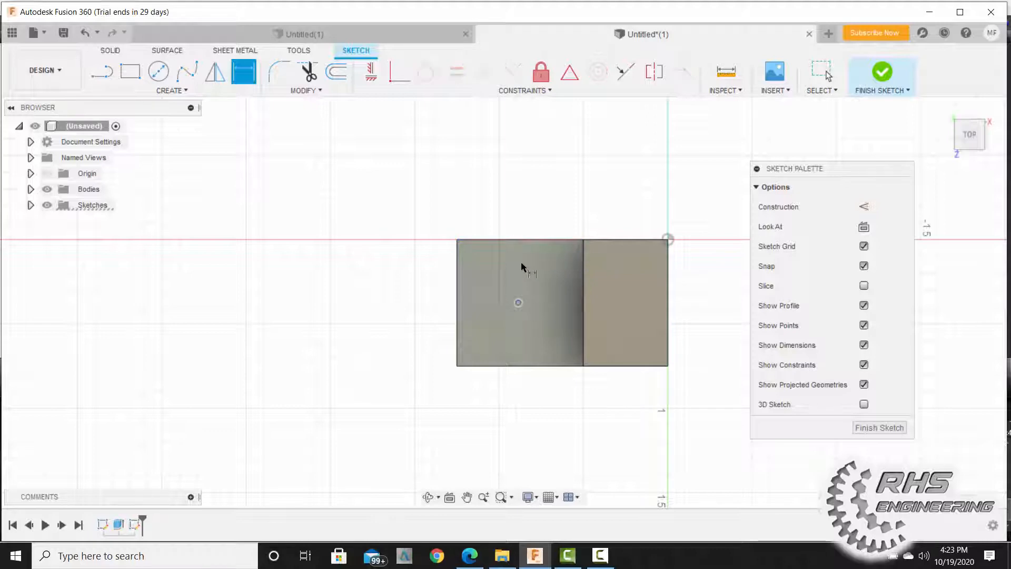
pyautogui.click(507, 247)
pyautogui.click(399, 260)
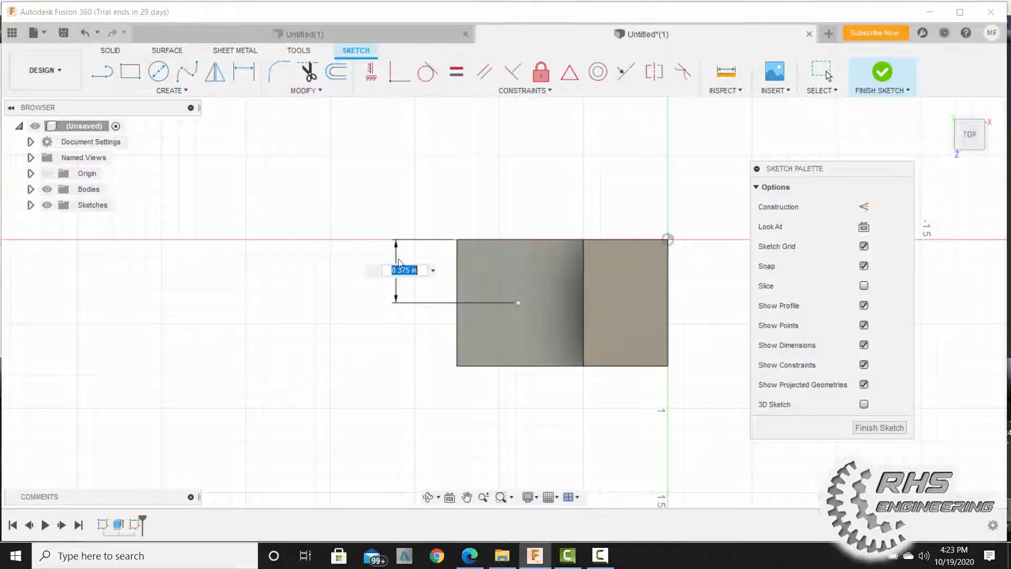
pyautogui.write('.75/2')
pyautogui.press('Return')
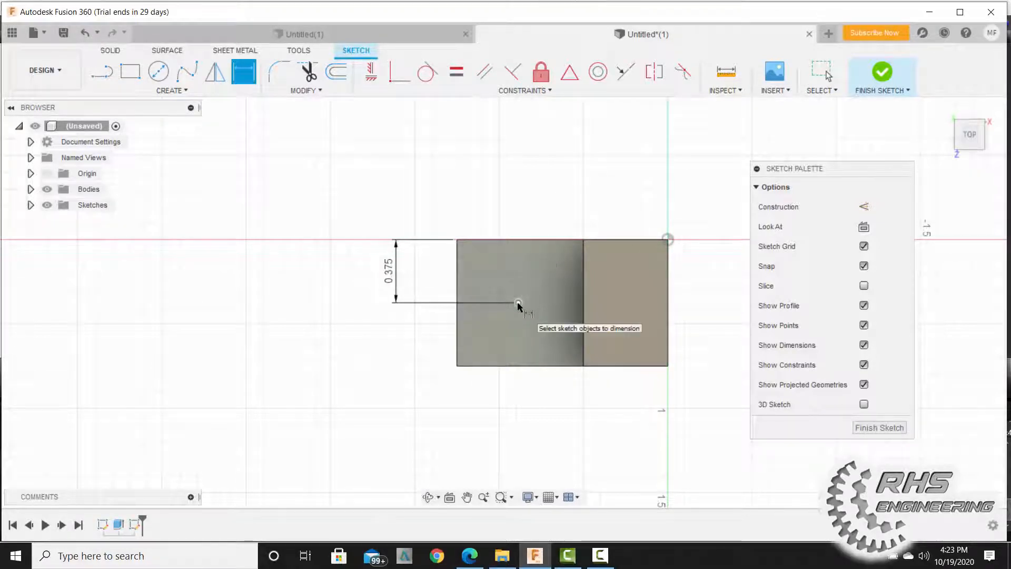
# - Dimension the sketch point's distance from the outer end edge of the lower step as .75/2 in and finish the sketch
pyautogui.click(518, 304)
pyautogui.click(457, 306)
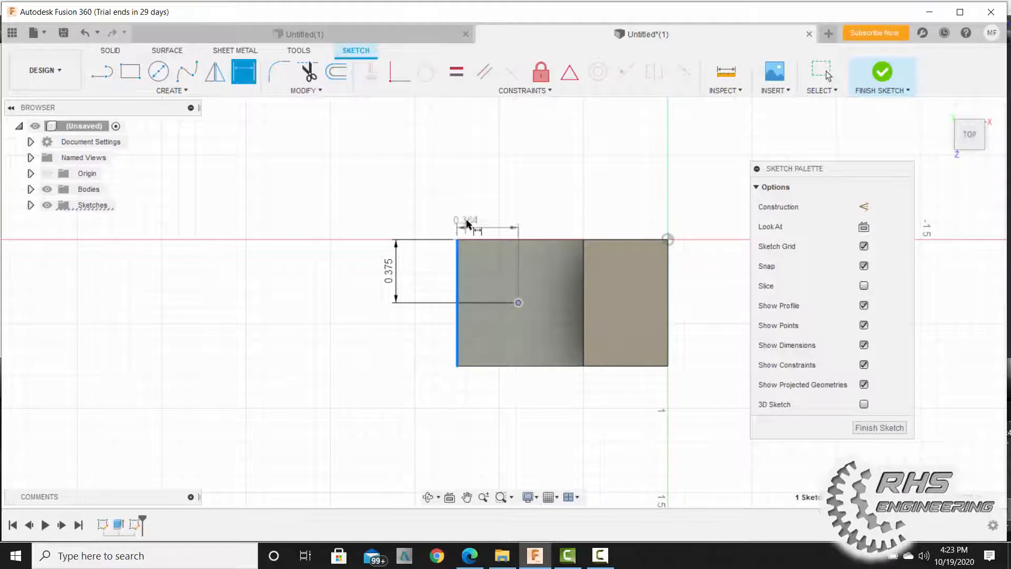
pyautogui.click(474, 206)
pyautogui.write('.75')
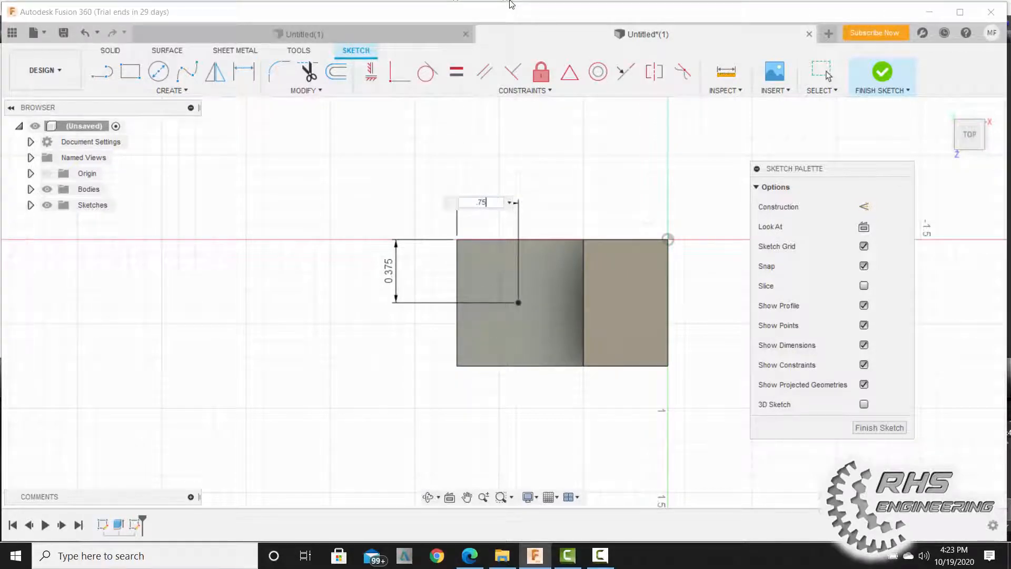
pyautogui.write('/2')
pyautogui.press('Return')
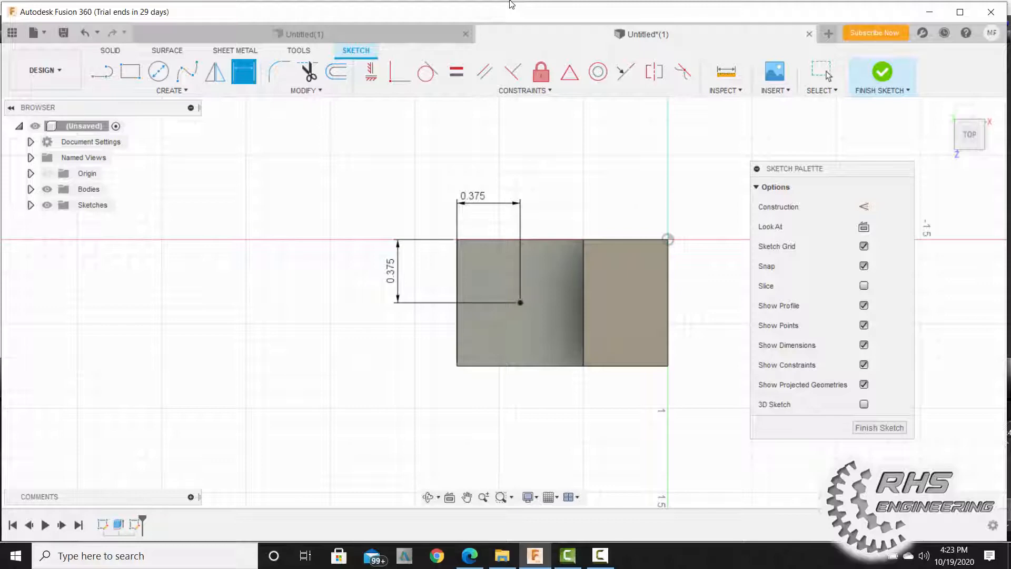
pyautogui.click(883, 74)
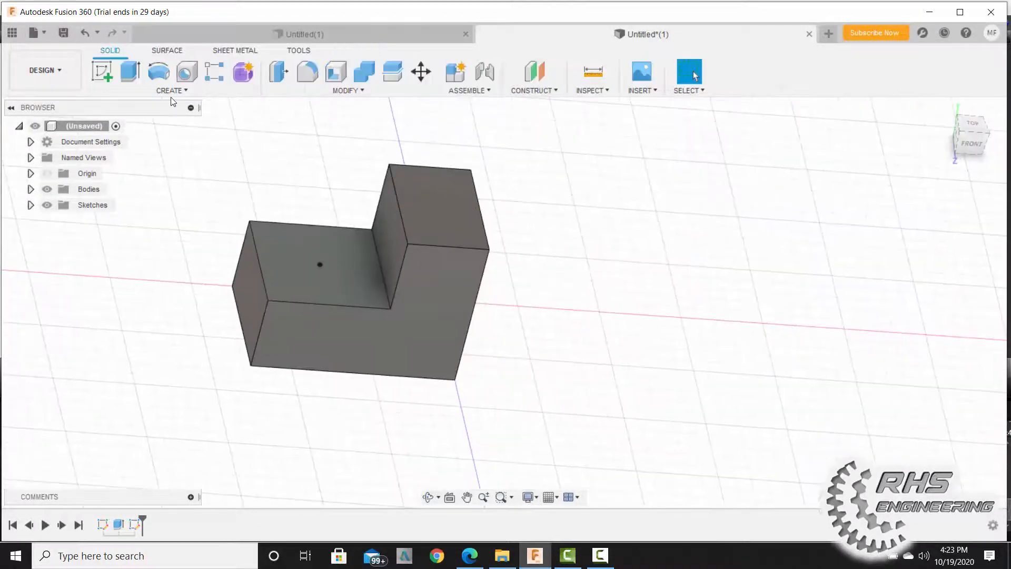
# - Create a simple hole at the sketch point on the lower step, 0.5 in deep and 0.375 in in diameter
pyautogui.press('h')
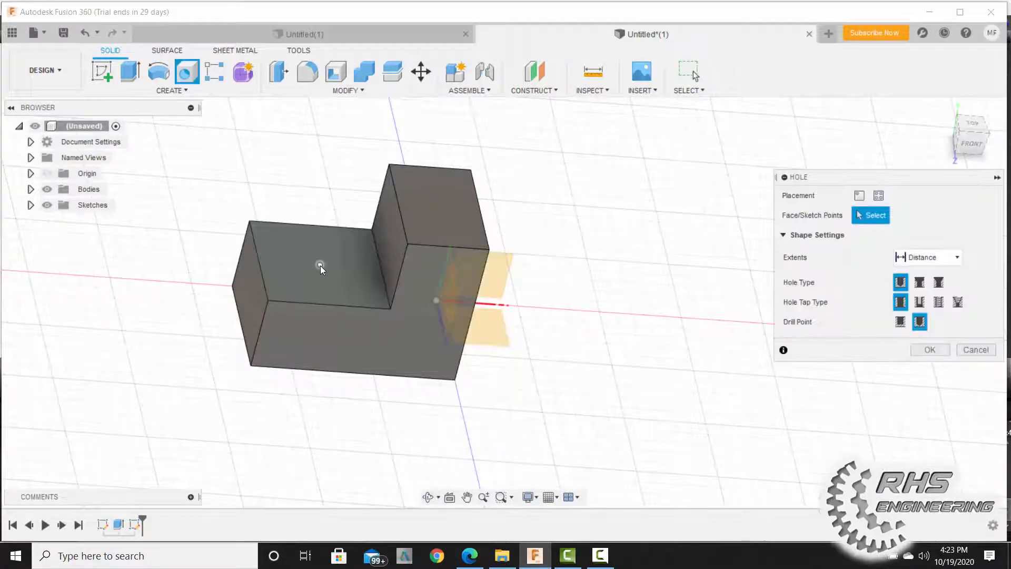
pyautogui.click(320, 265)
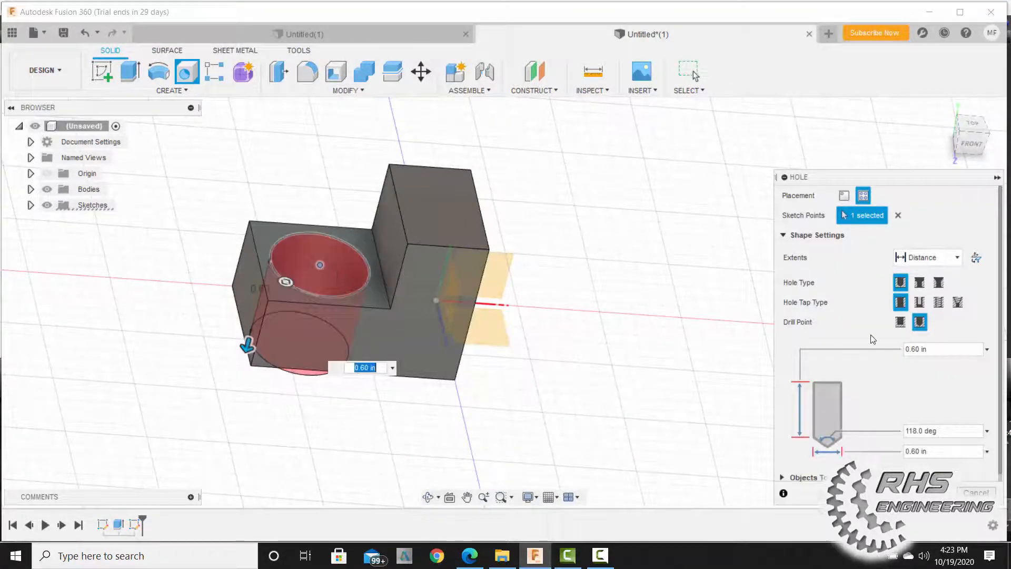
pyautogui.press('Tab')
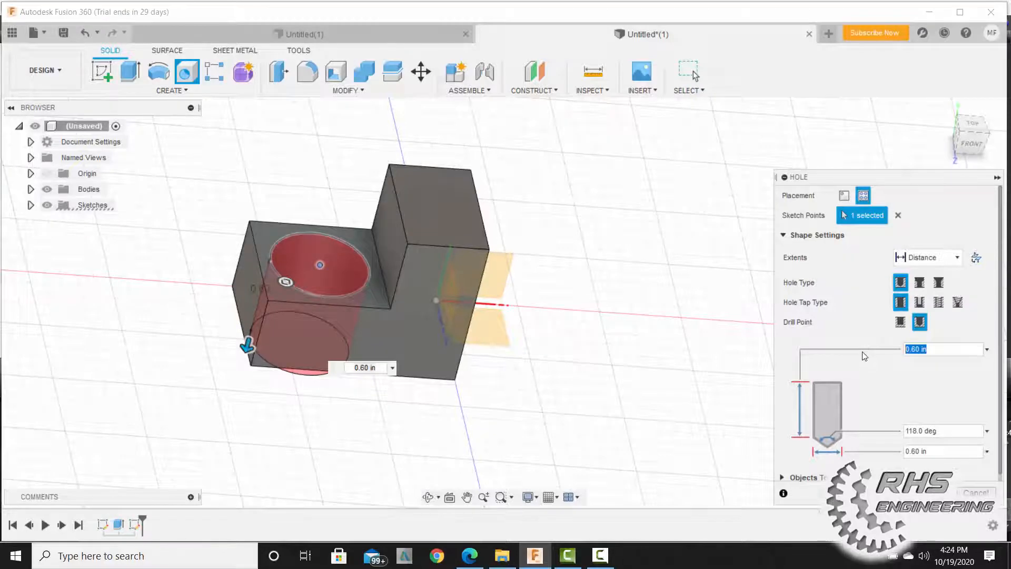
pyautogui.press('BackSpace')
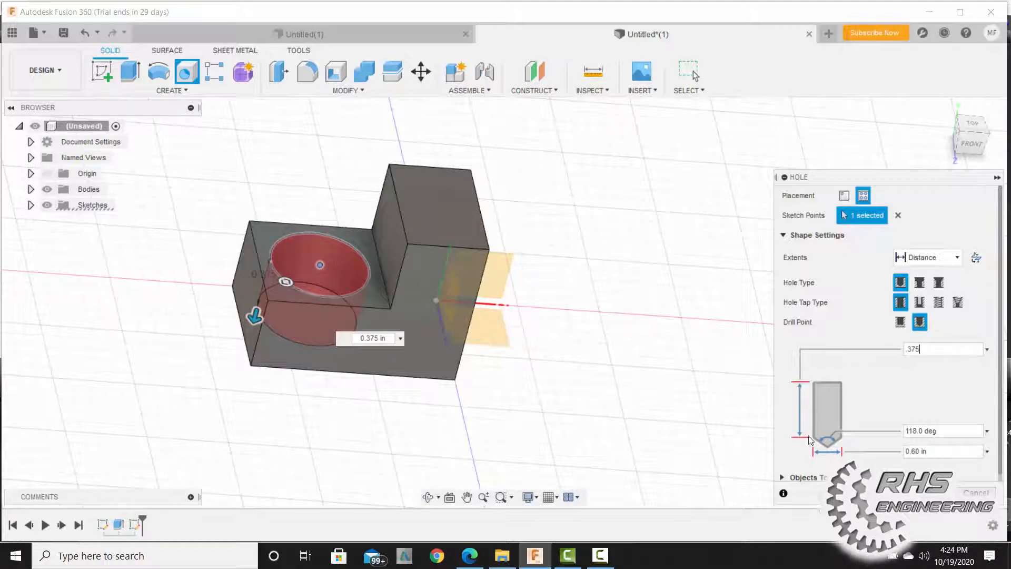
pyautogui.click(989, 351)
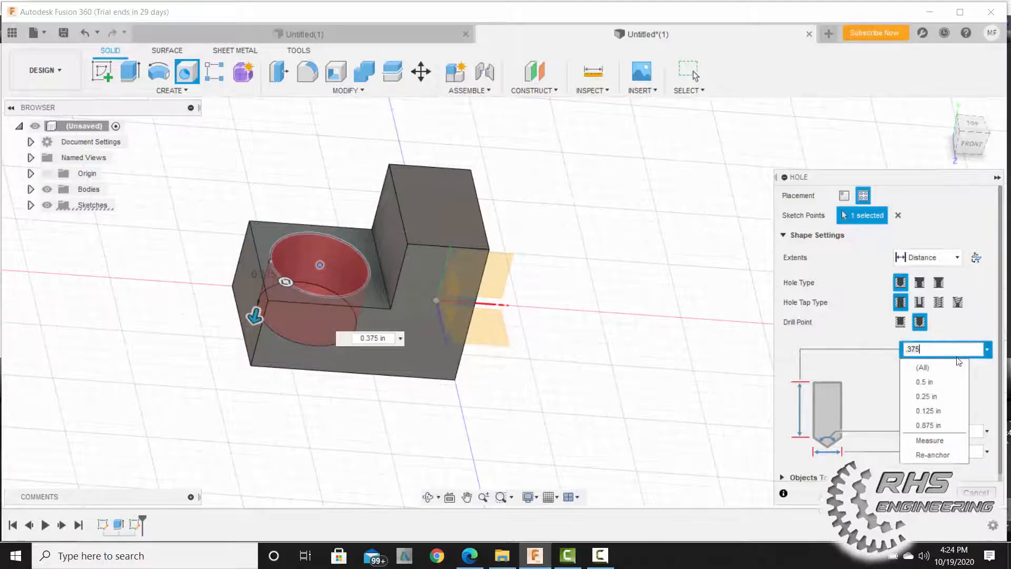
pyautogui.click(937, 381)
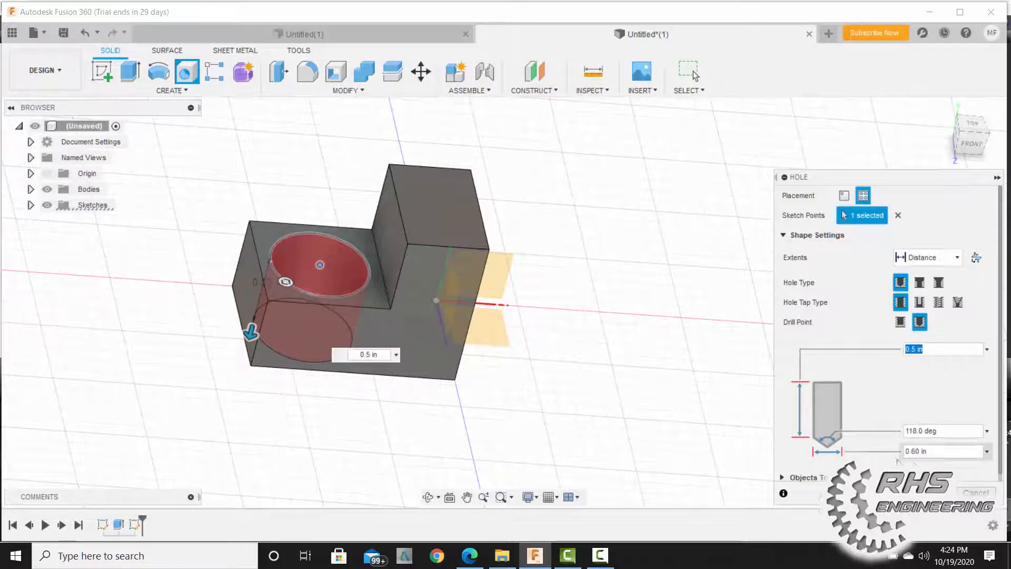
pyautogui.click(932, 453)
pyautogui.moveTo(929, 451); pyautogui.dragTo(734, 386)
pyautogui.write('.375')
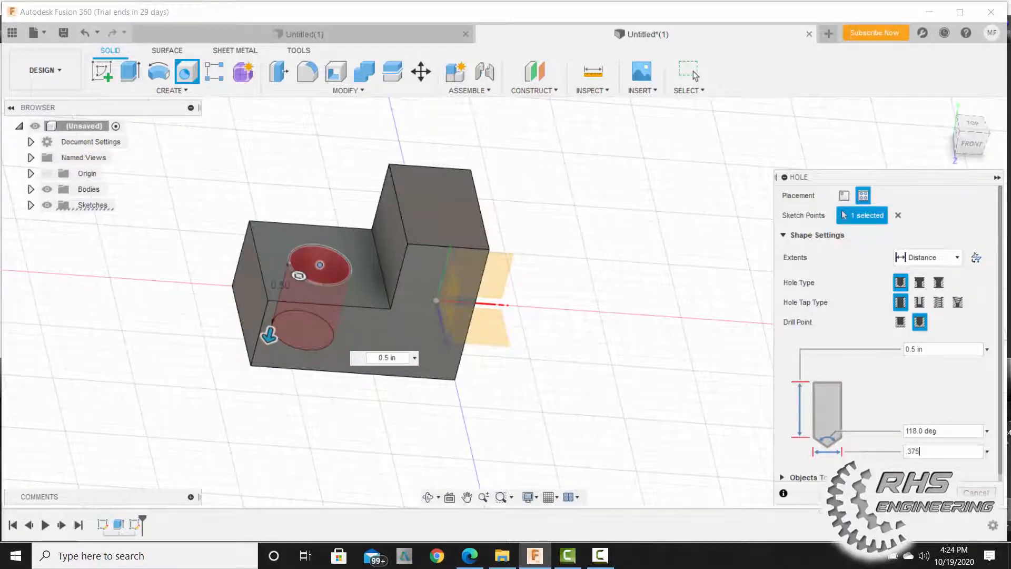
pyautogui.press('Return')
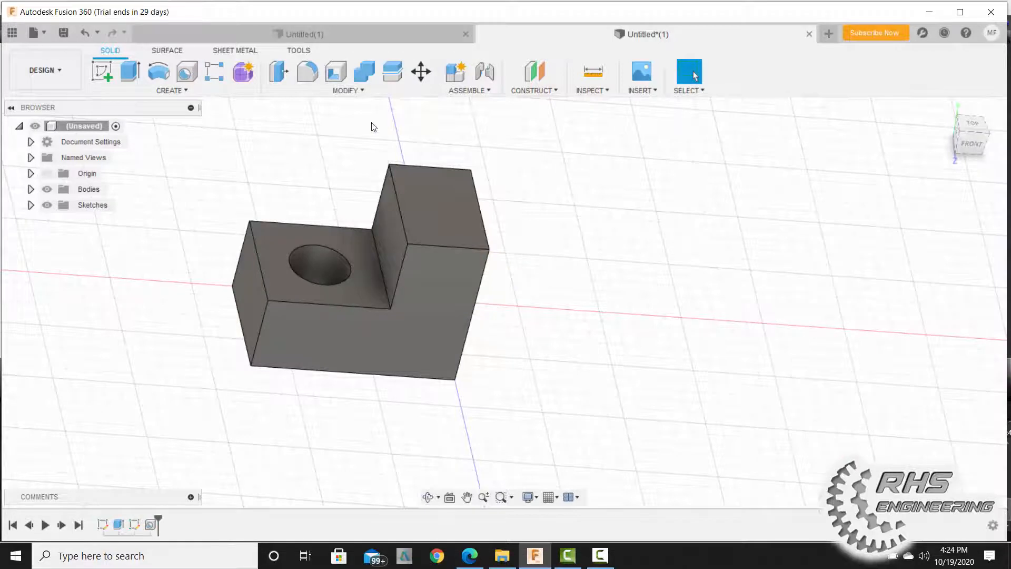
# - Fillet the two vertical edges at the outer end of the lower step with a 0.25 in radius
pyautogui.click(306, 74)
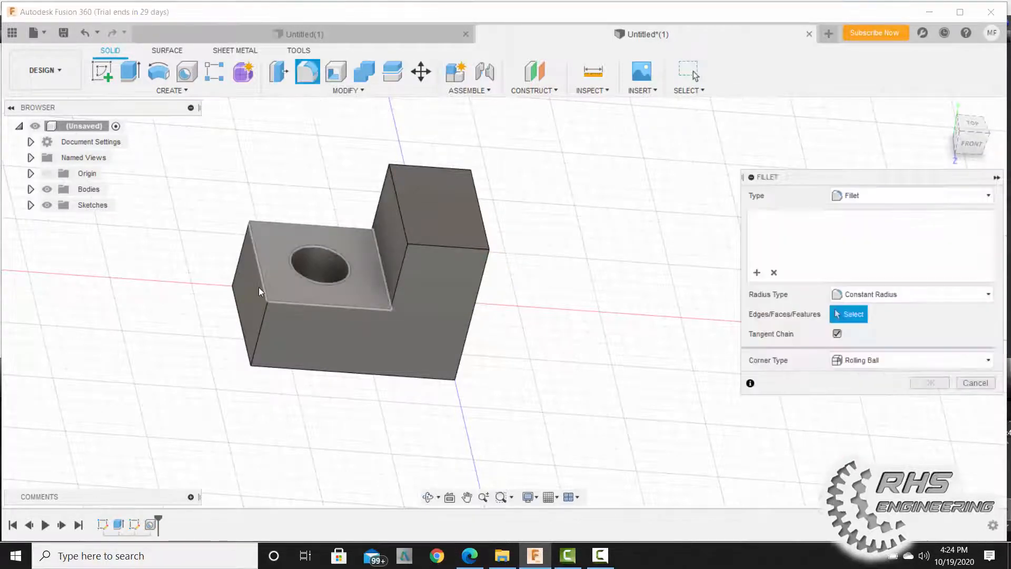
pyautogui.click(263, 314)
pyautogui.click(242, 246)
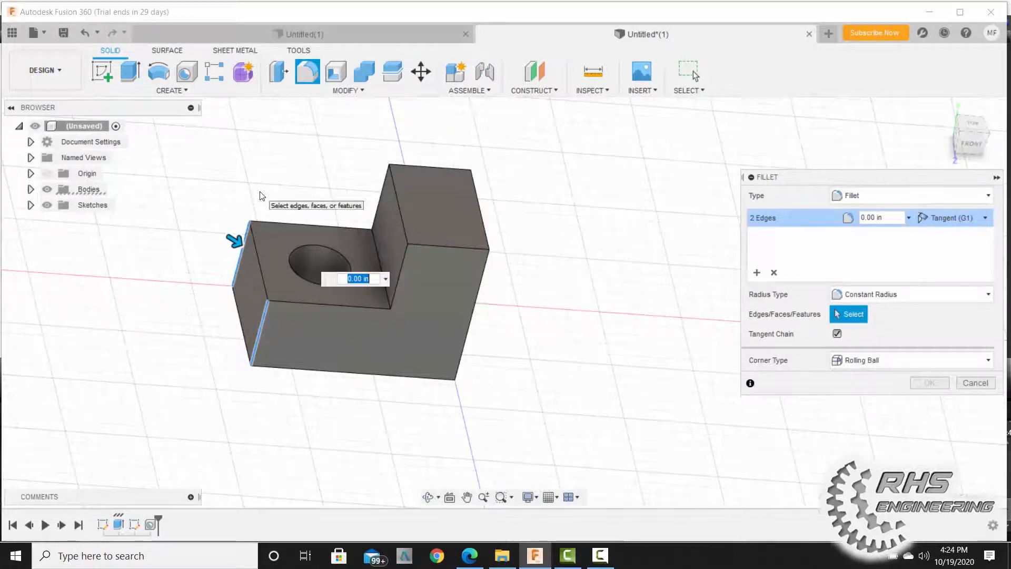
pyautogui.write('.25')
pyautogui.press('Return')
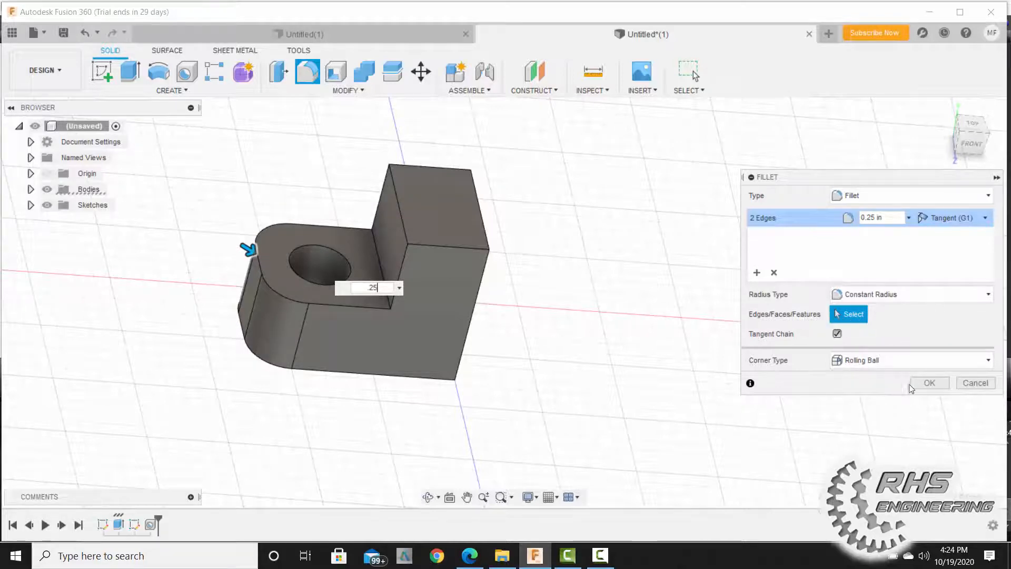
pyautogui.click(925, 381)
# - Mirror the whole body across the flat outer side face of the tall step with Join, and undo that mirror
pyautogui.scroll(-2, 597, 311)
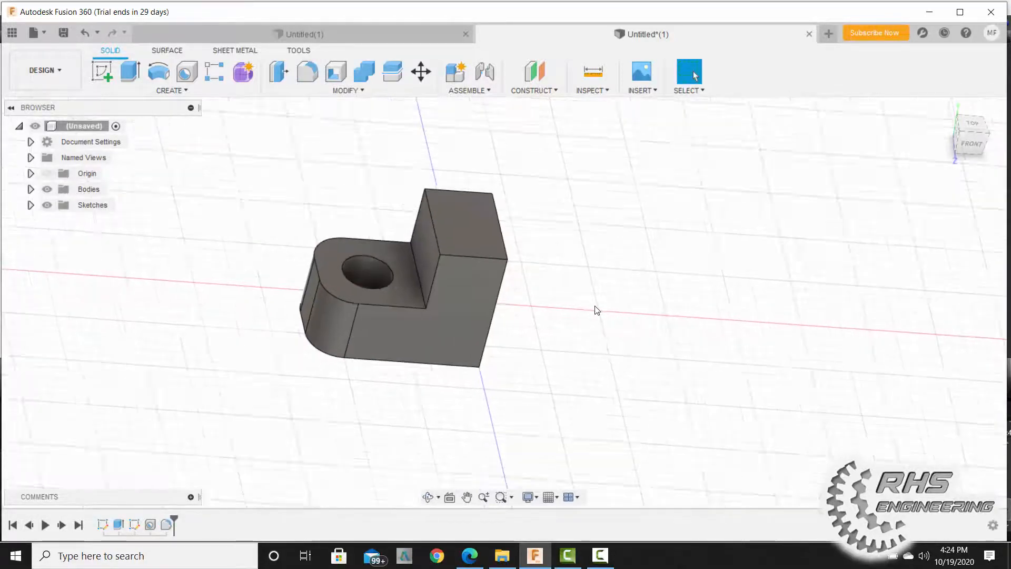
pyautogui.scroll(-1, 597, 310)
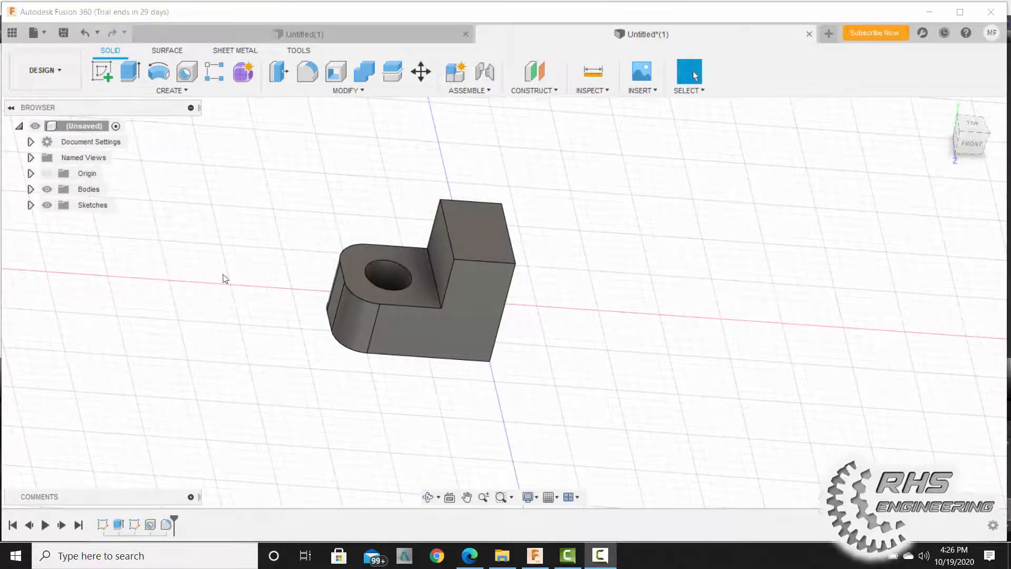
pyautogui.click(168, 91)
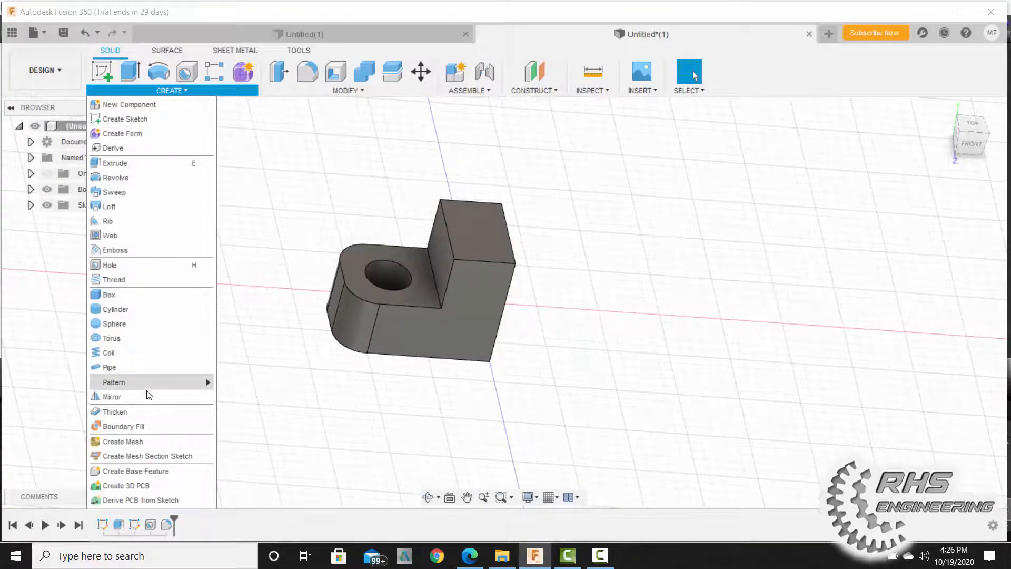
pyautogui.click(159, 396)
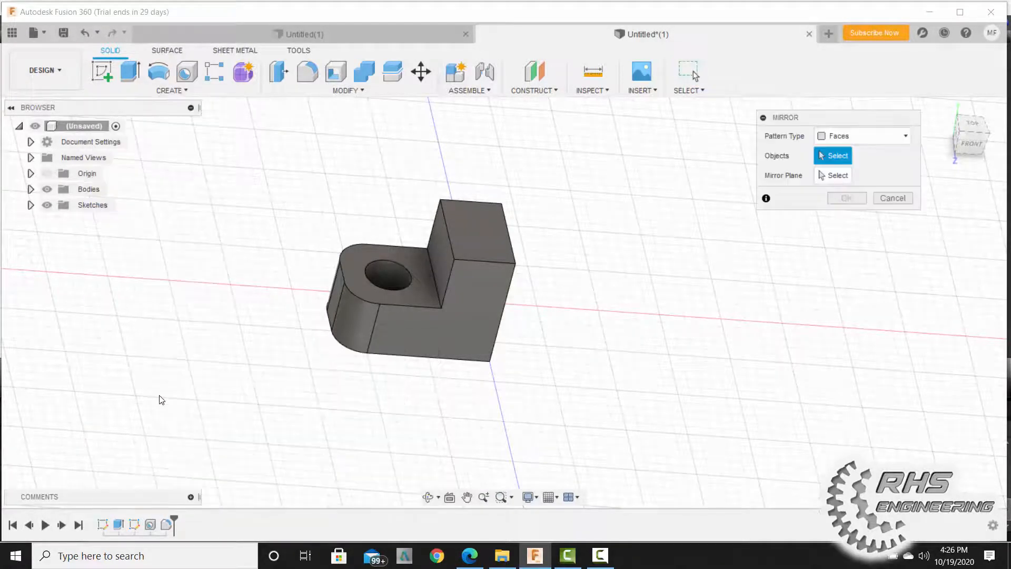
pyautogui.click(826, 136)
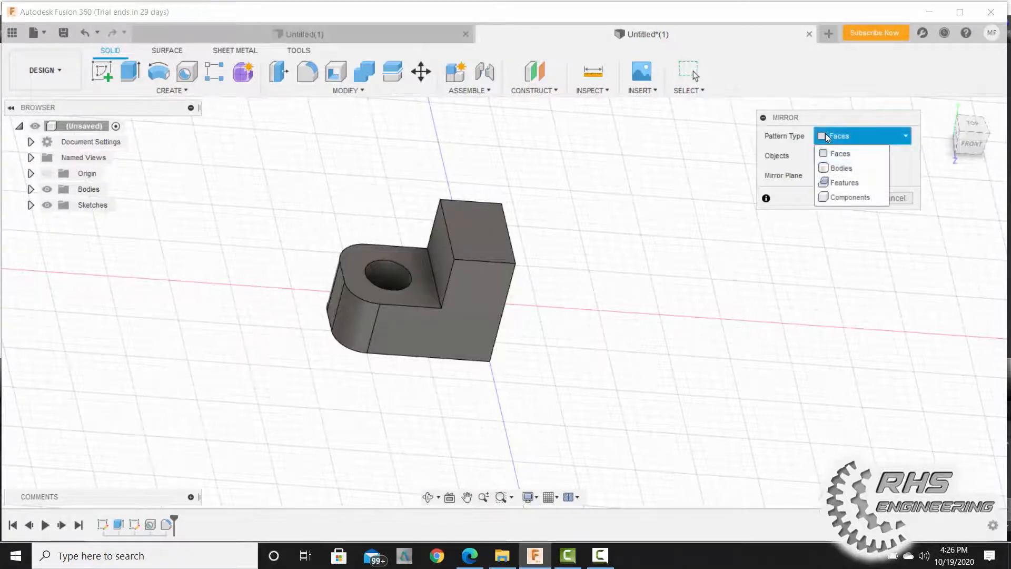
pyautogui.click(837, 168)
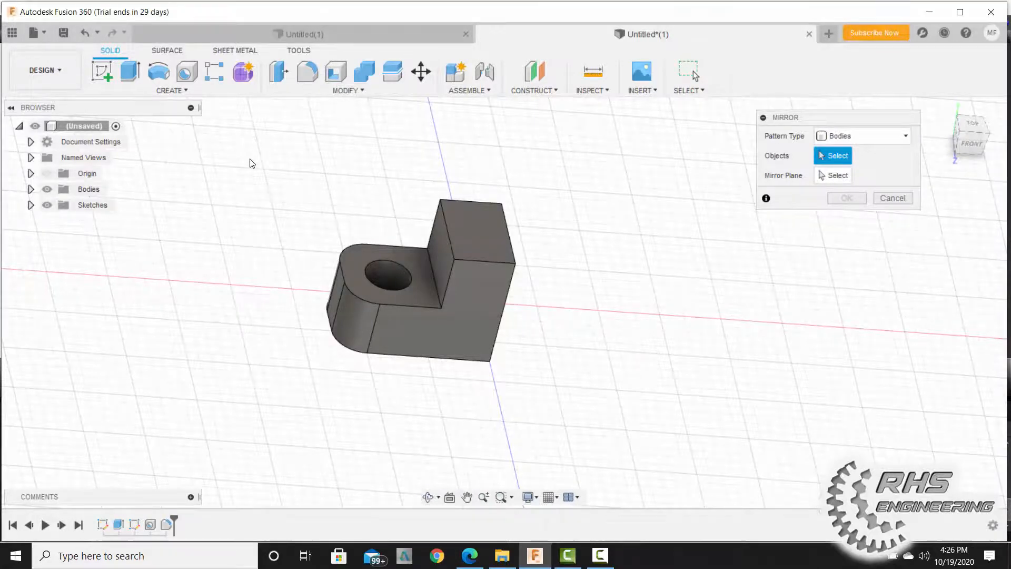
pyautogui.moveTo(251, 163); pyautogui.dragTo(593, 422)
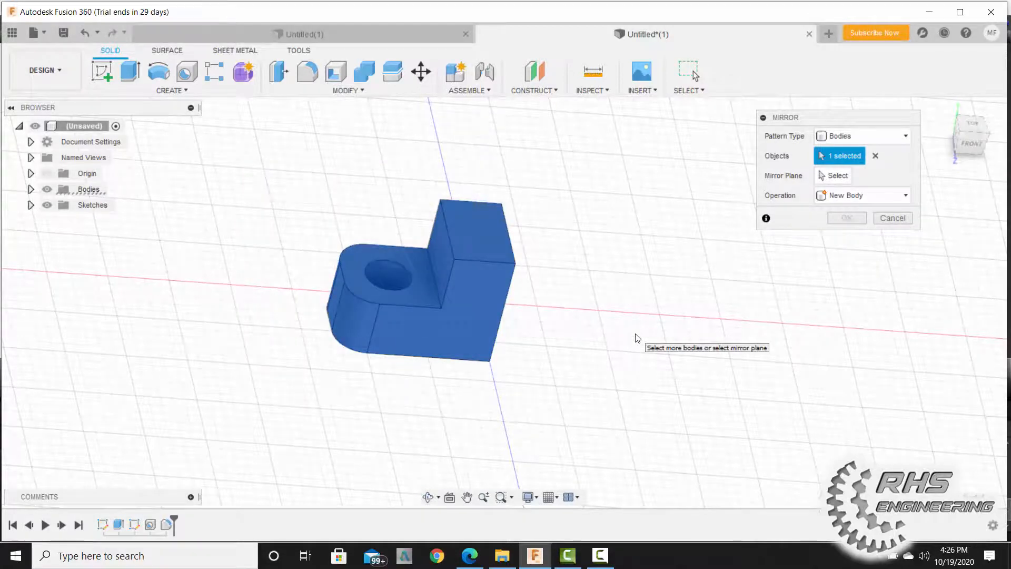
pyautogui.keyDown('shift'); pyautogui.moveTo(684, 346); pyautogui.dragTo(610, 332, button='middle'); pyautogui.keyUp('shift')
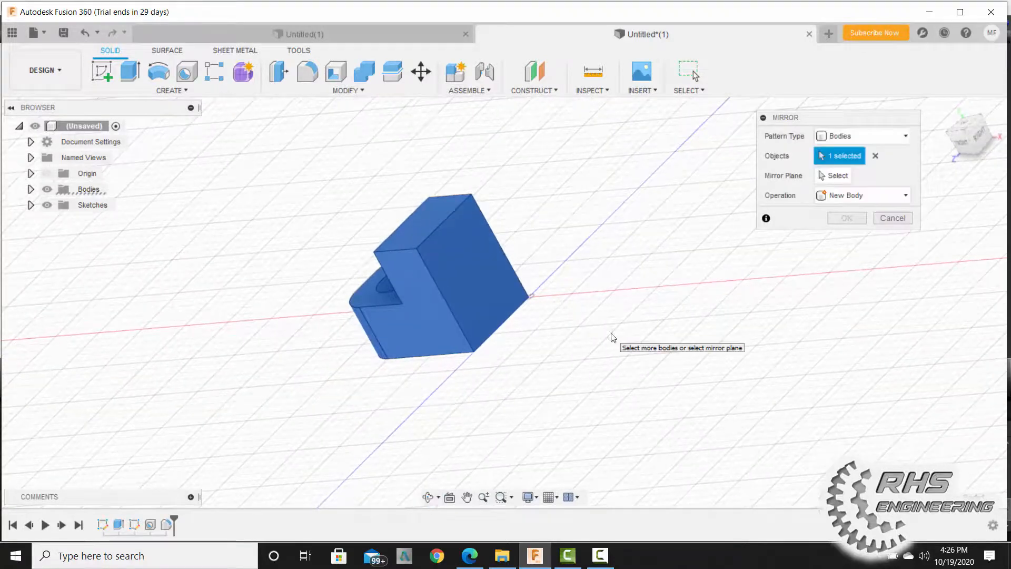
pyautogui.click(832, 175)
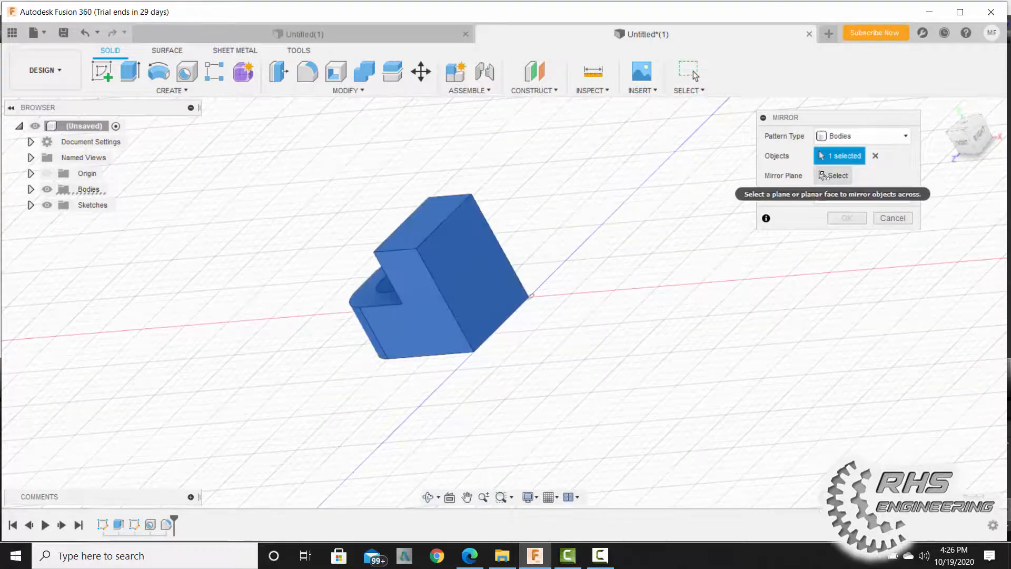
pyautogui.click(464, 235)
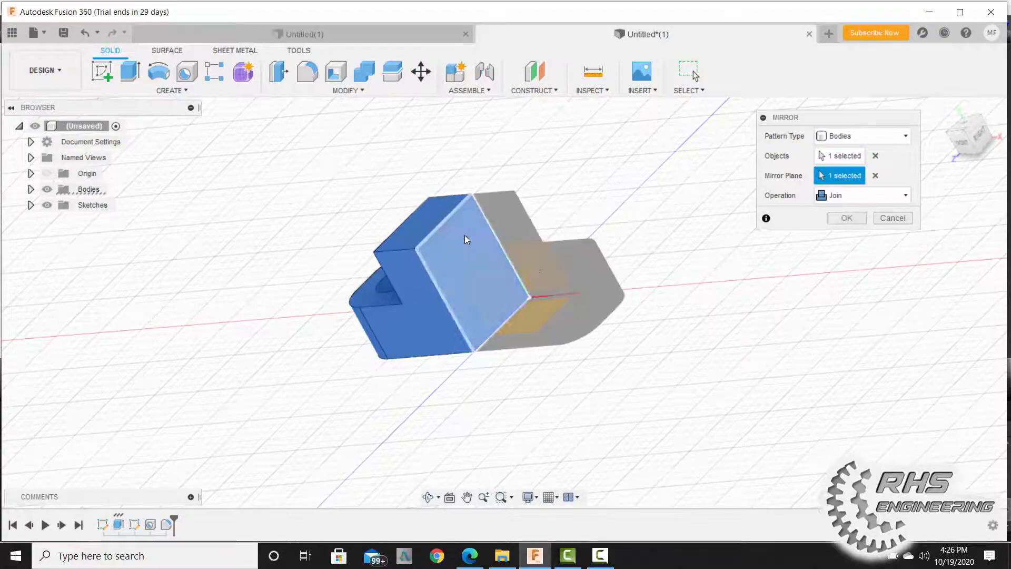
pyautogui.click(845, 219)
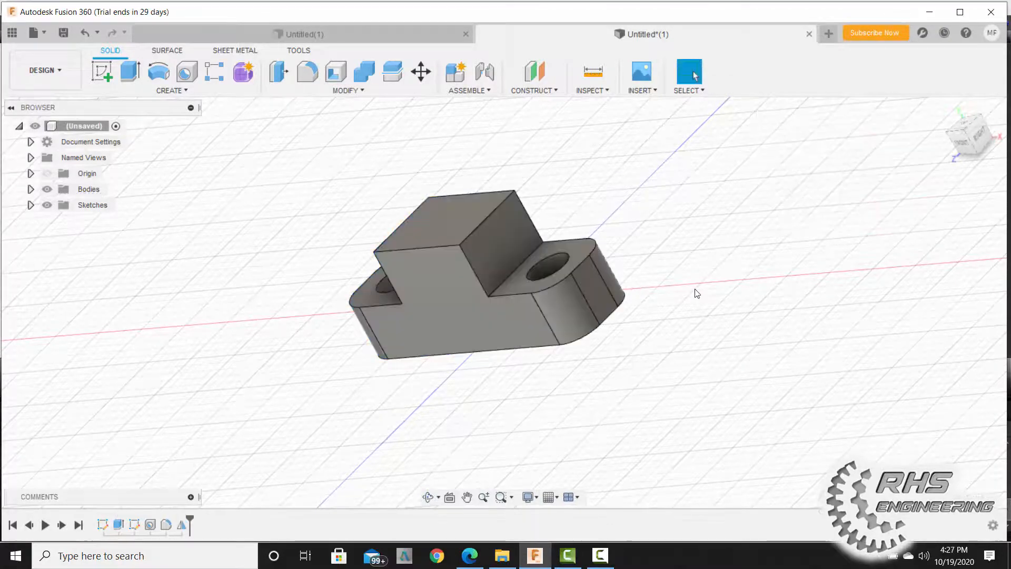
pyautogui.keyDown('shift'); pyautogui.moveTo(695, 282); pyautogui.dragTo(775, 283, button='middle'); pyautogui.keyUp('shift')
pyautogui.press('Escape')
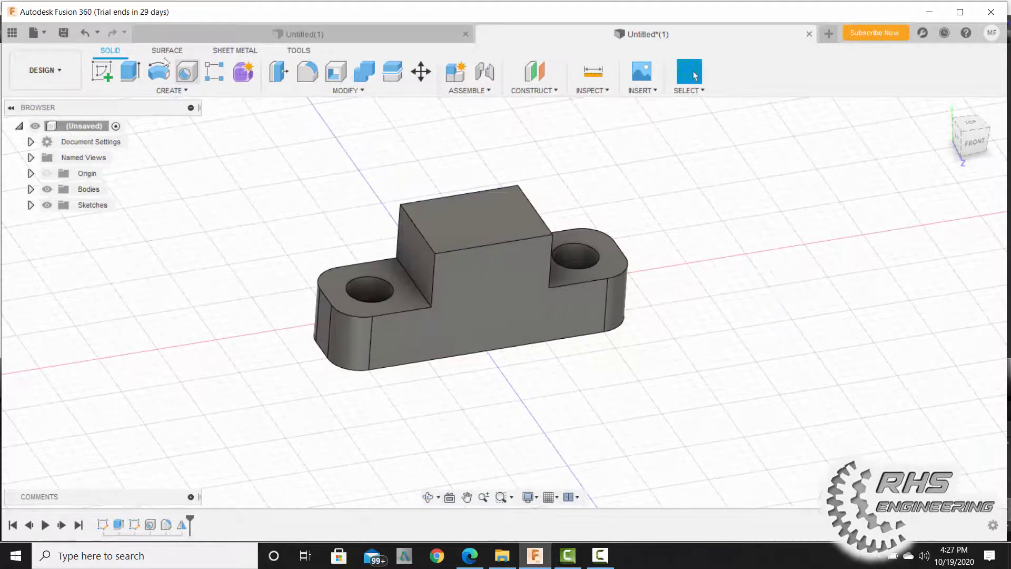
pyautogui.click(84, 33)
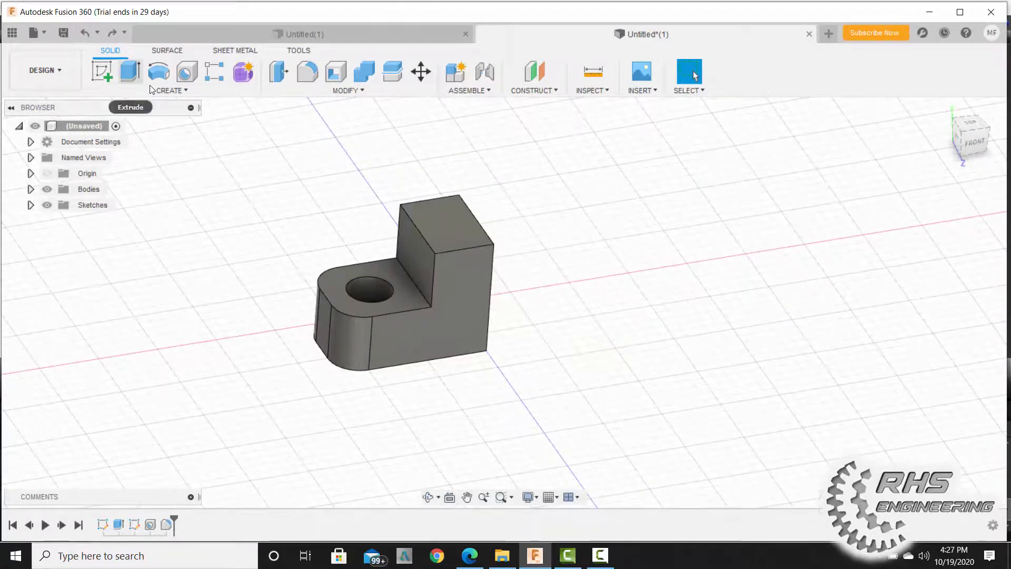
# - Mirror the whole body about the YZ origin plane, joining the mirrored half to the original body
pyautogui.click(168, 90)
pyautogui.click(135, 395)
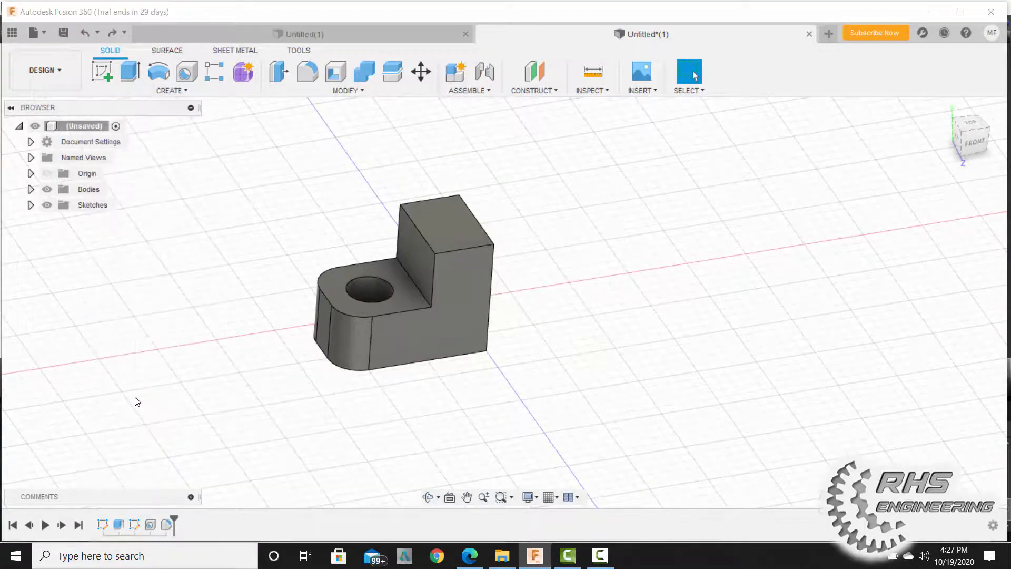
pyautogui.moveTo(240, 186); pyautogui.dragTo(607, 403)
pyautogui.keyDown('shift'); pyautogui.moveTo(651, 324); pyautogui.dragTo(582, 315, button='middle'); pyautogui.keyUp('shift')
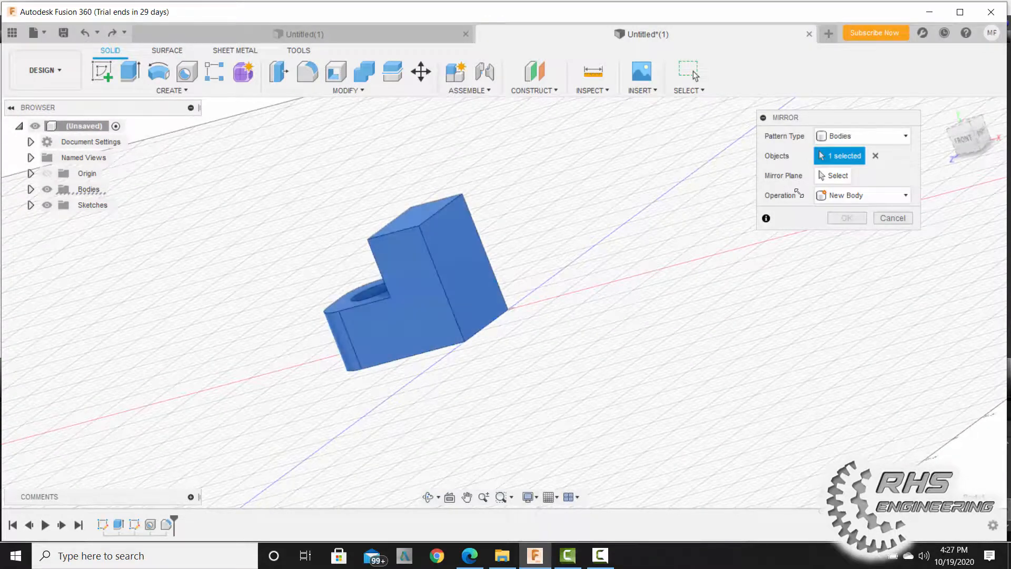
pyautogui.click(829, 175)
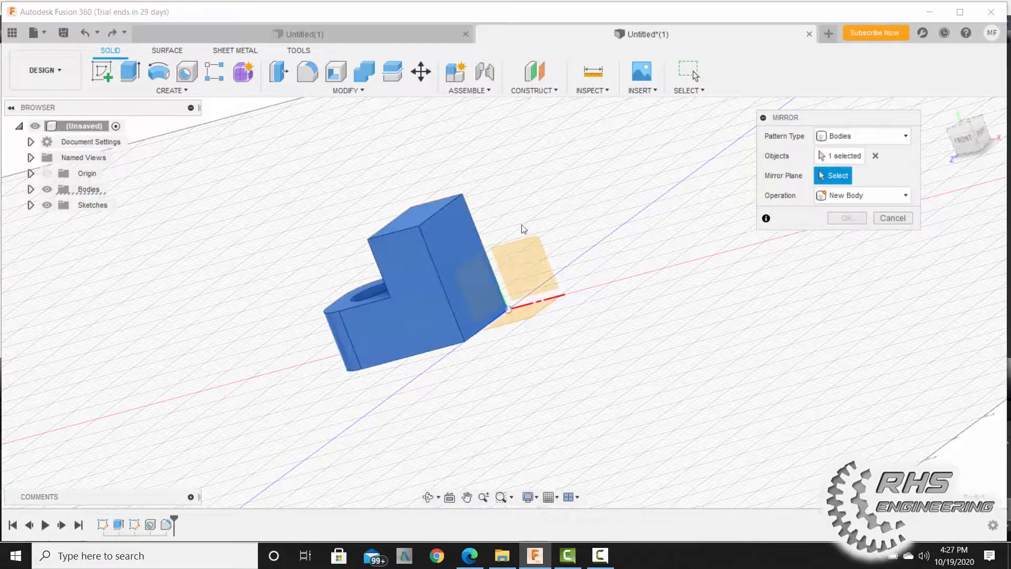
pyautogui.click(31, 174)
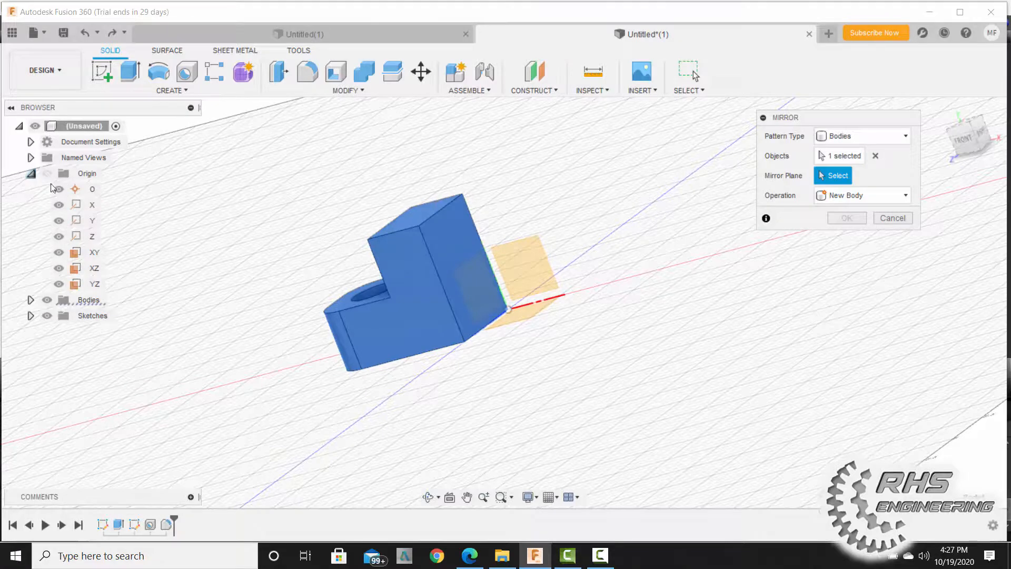
pyautogui.click(95, 285)
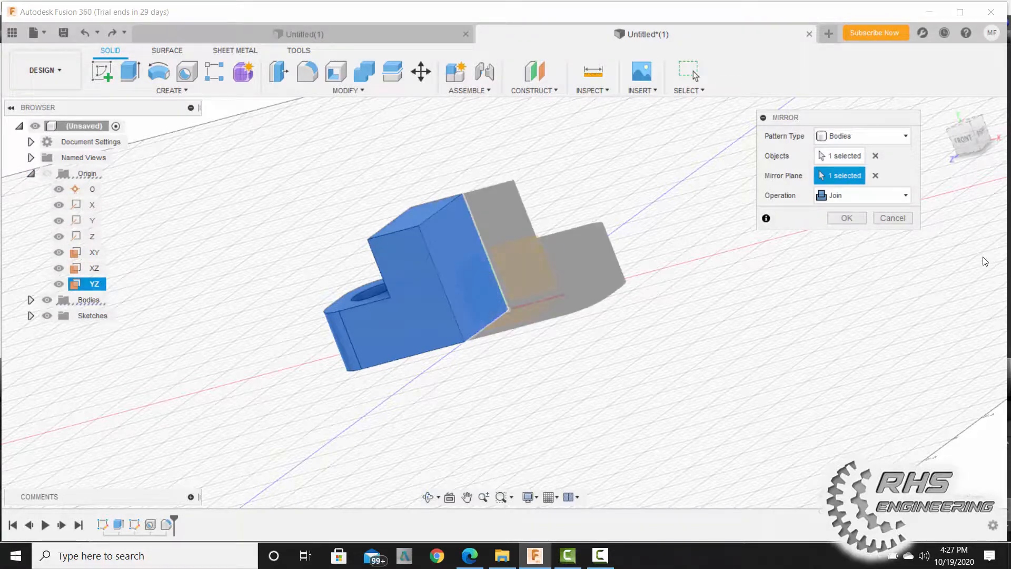
pyautogui.click(847, 218)
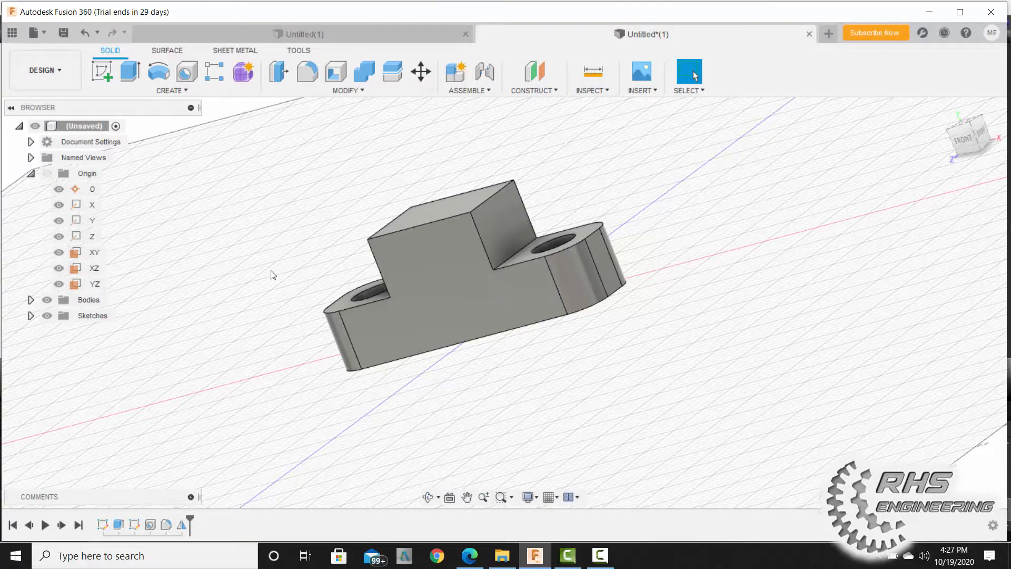
pyautogui.keyDown('shift'); pyautogui.moveTo(642, 184); pyautogui.dragTo(718, 179, button='middle'); pyautogui.keyUp('shift')
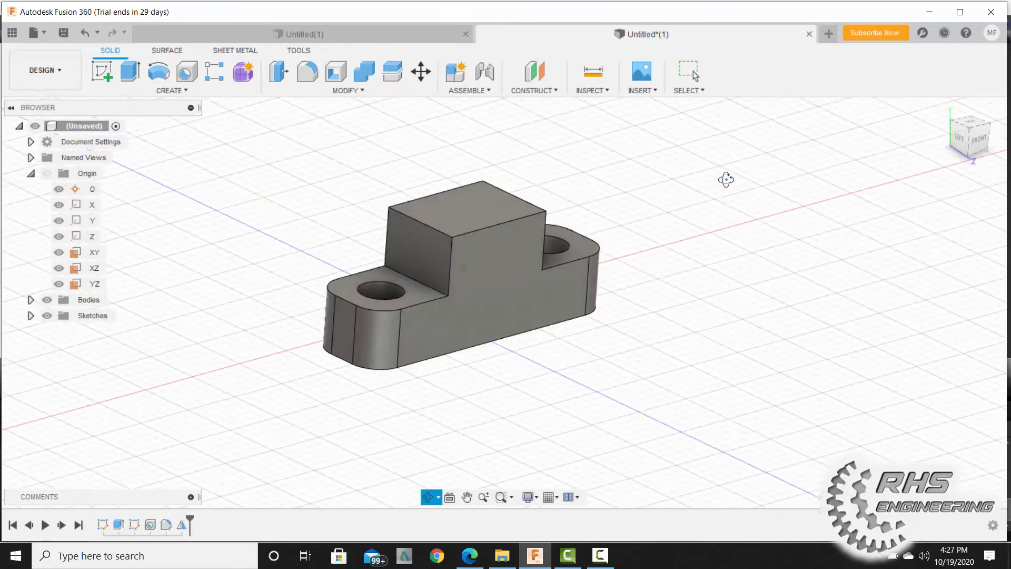
pyautogui.press('Escape')
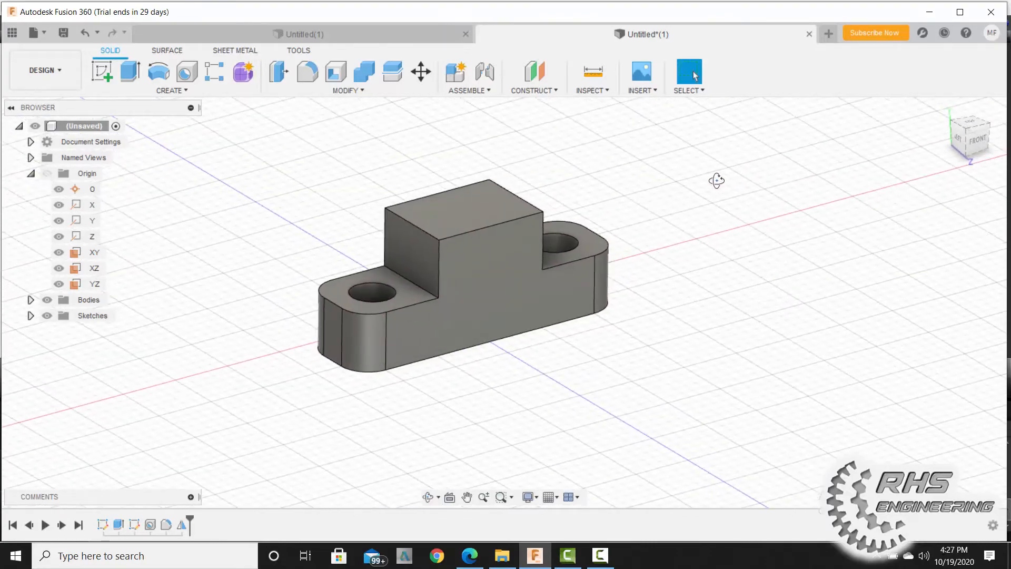